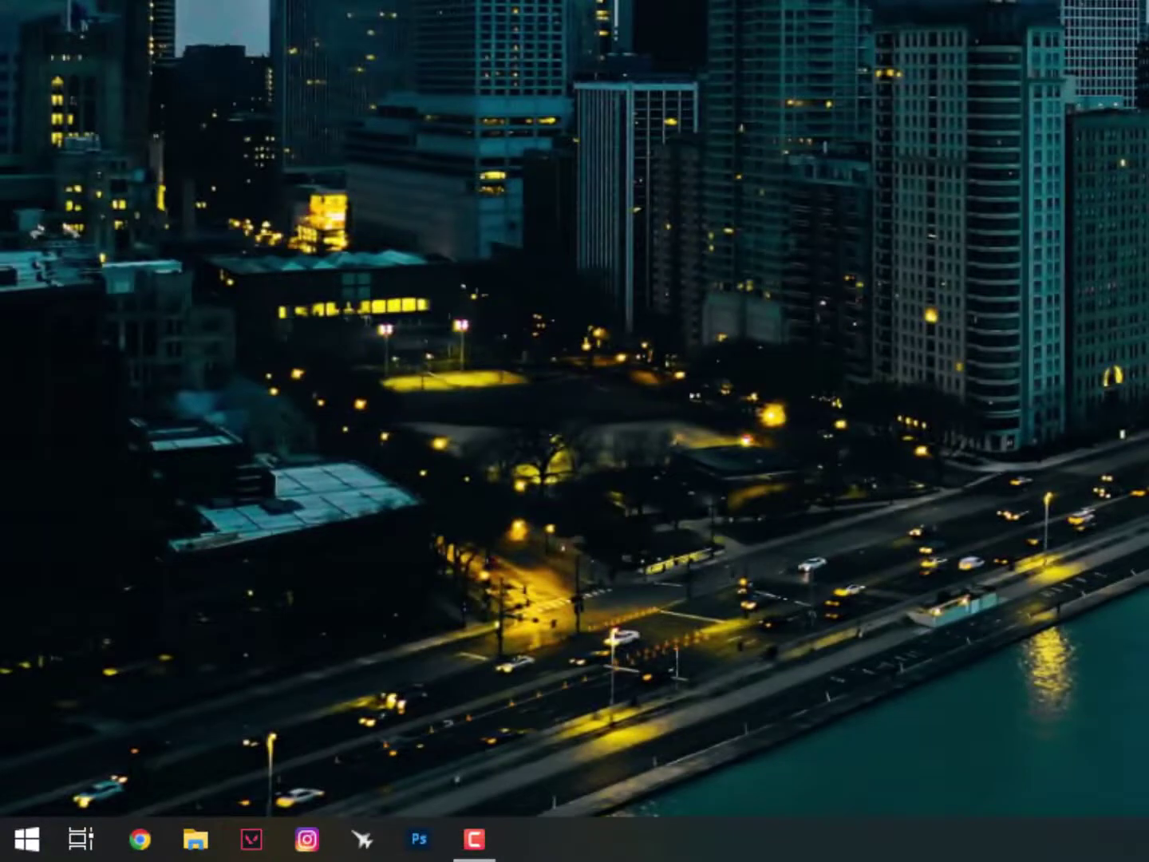
- Launch Command Prompt as administrator from a Start search for cmd
key(super)
text(cmd)
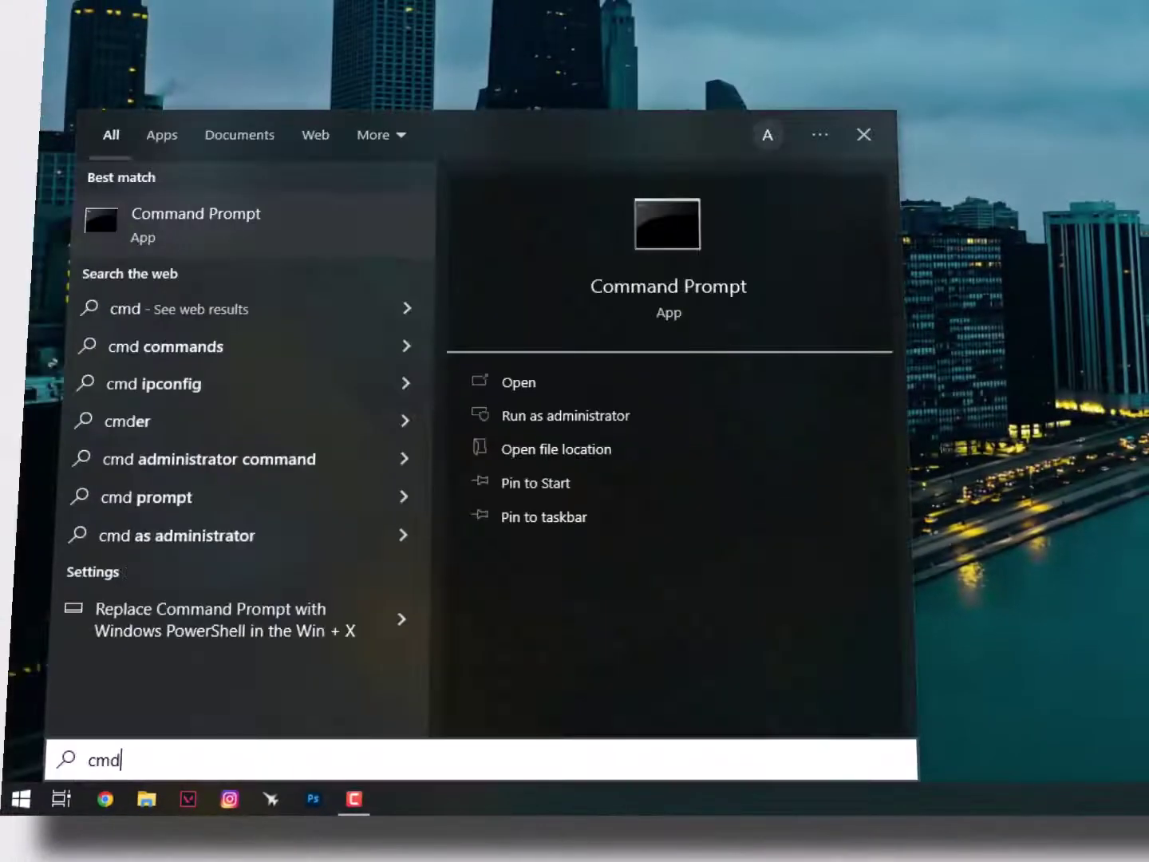
right_click(267, 212)
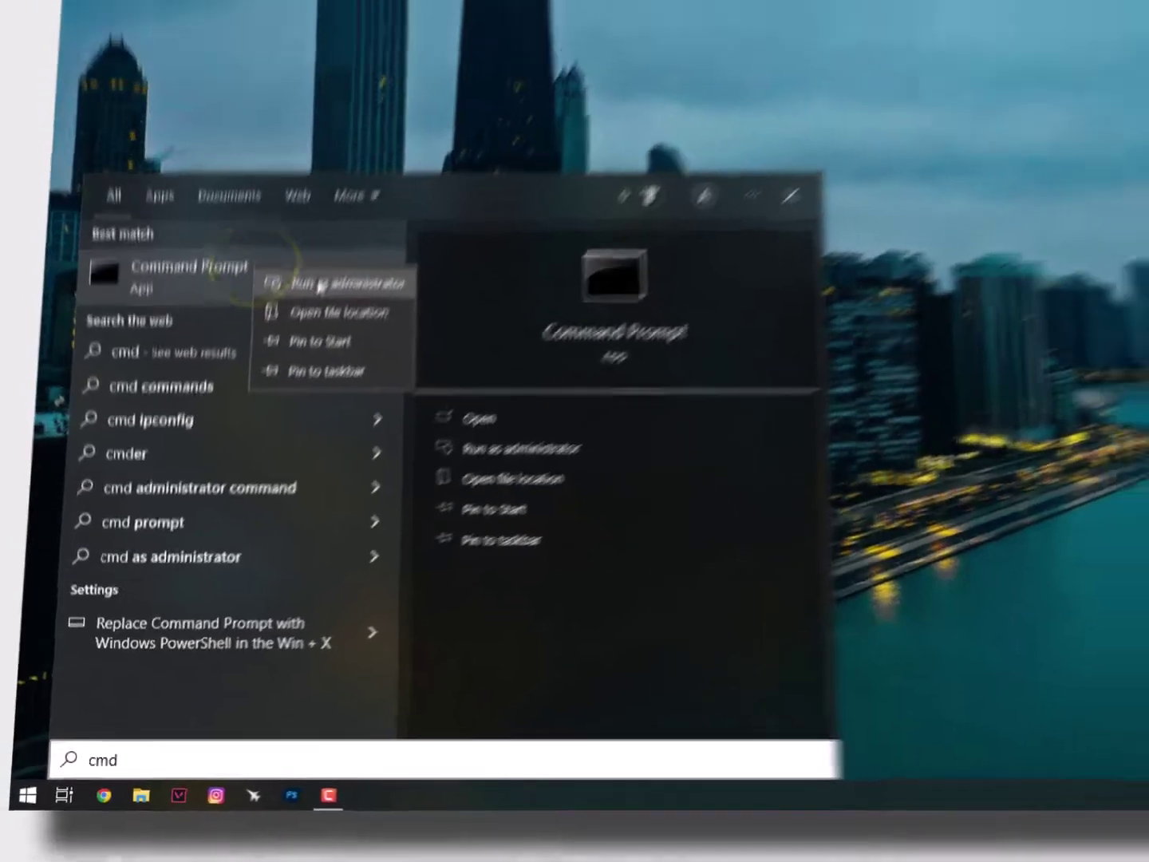
click(299, 232)
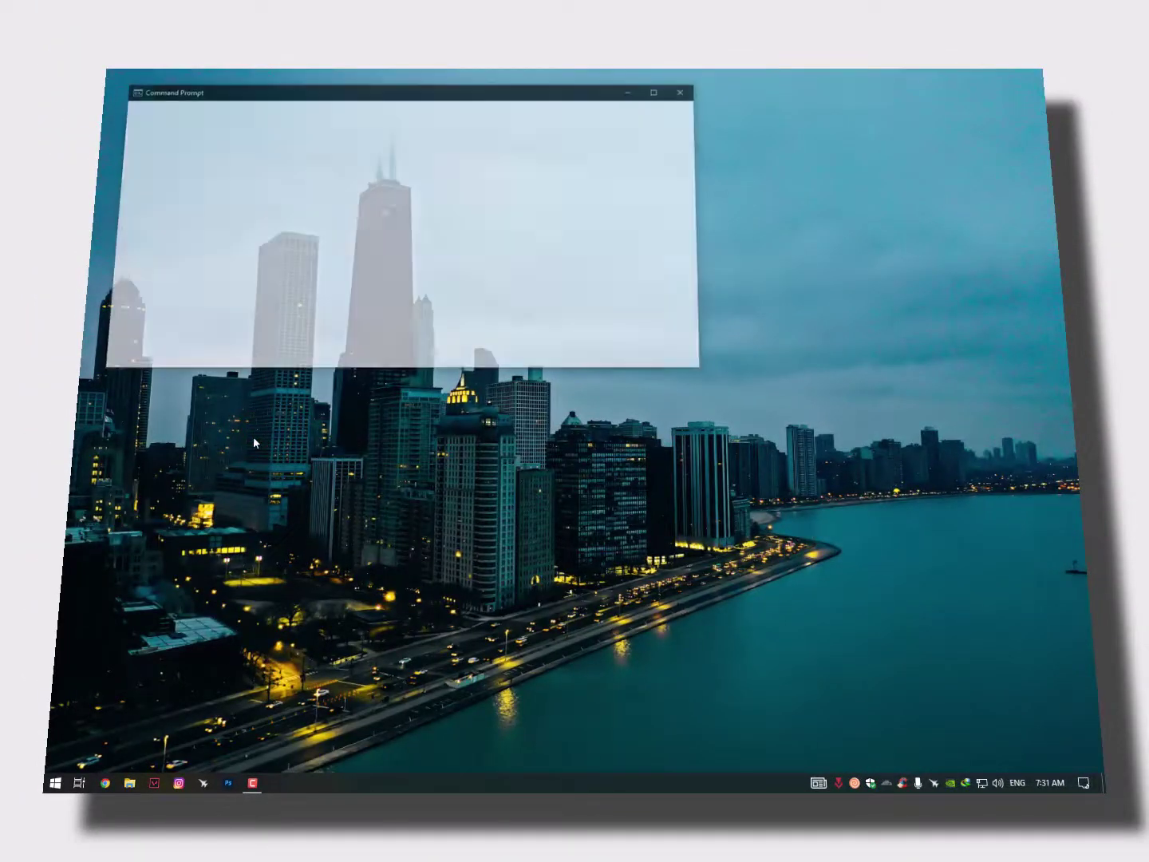
click(369, 97)
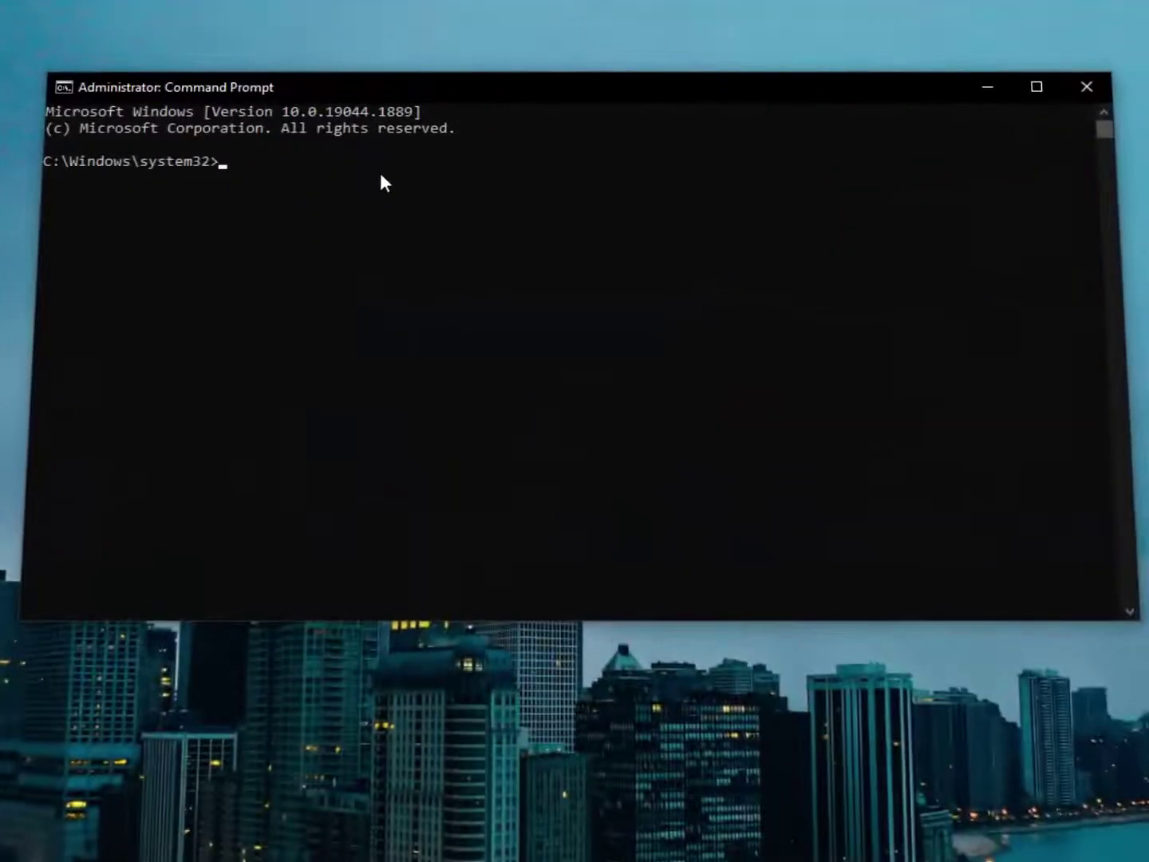
- Run slmgr -rcarm and dismiss the first Windows Script Host usage page
text(slmgr -rcarm)
key(Return)
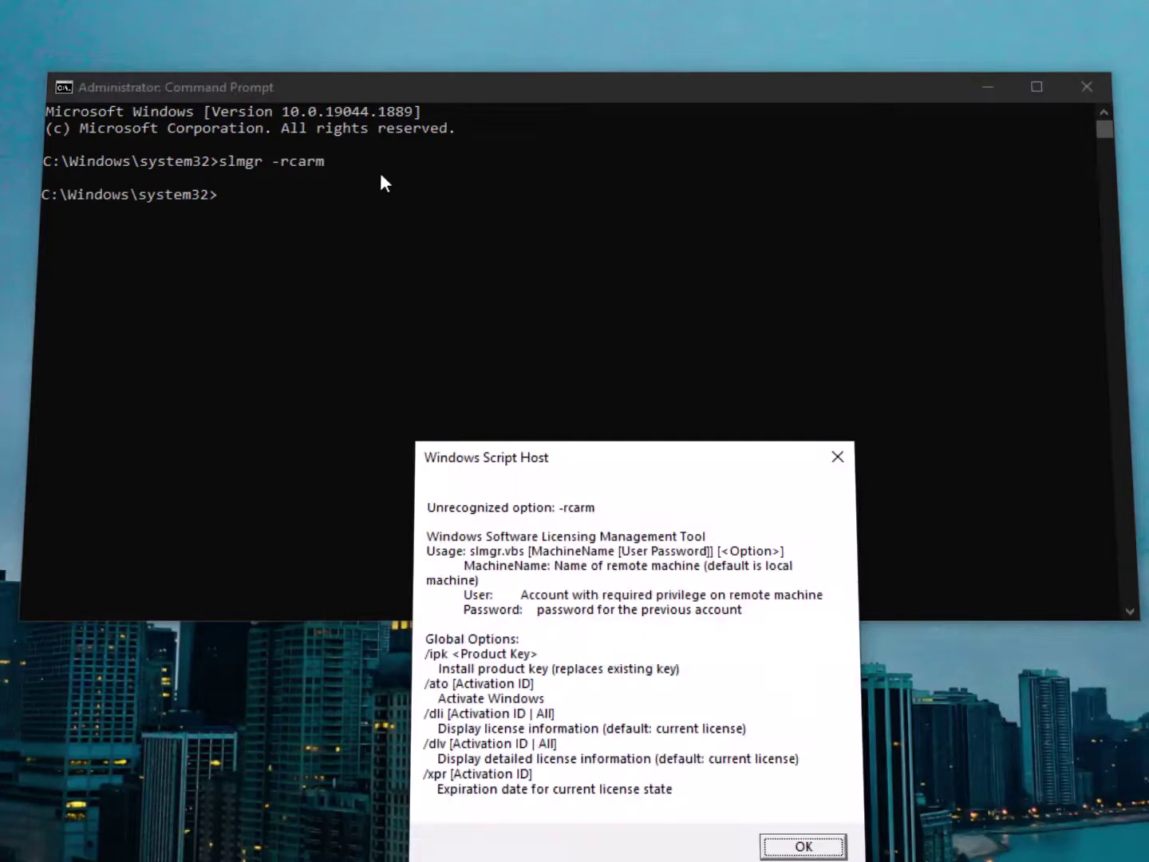
drag(596, 463, 703, 215)
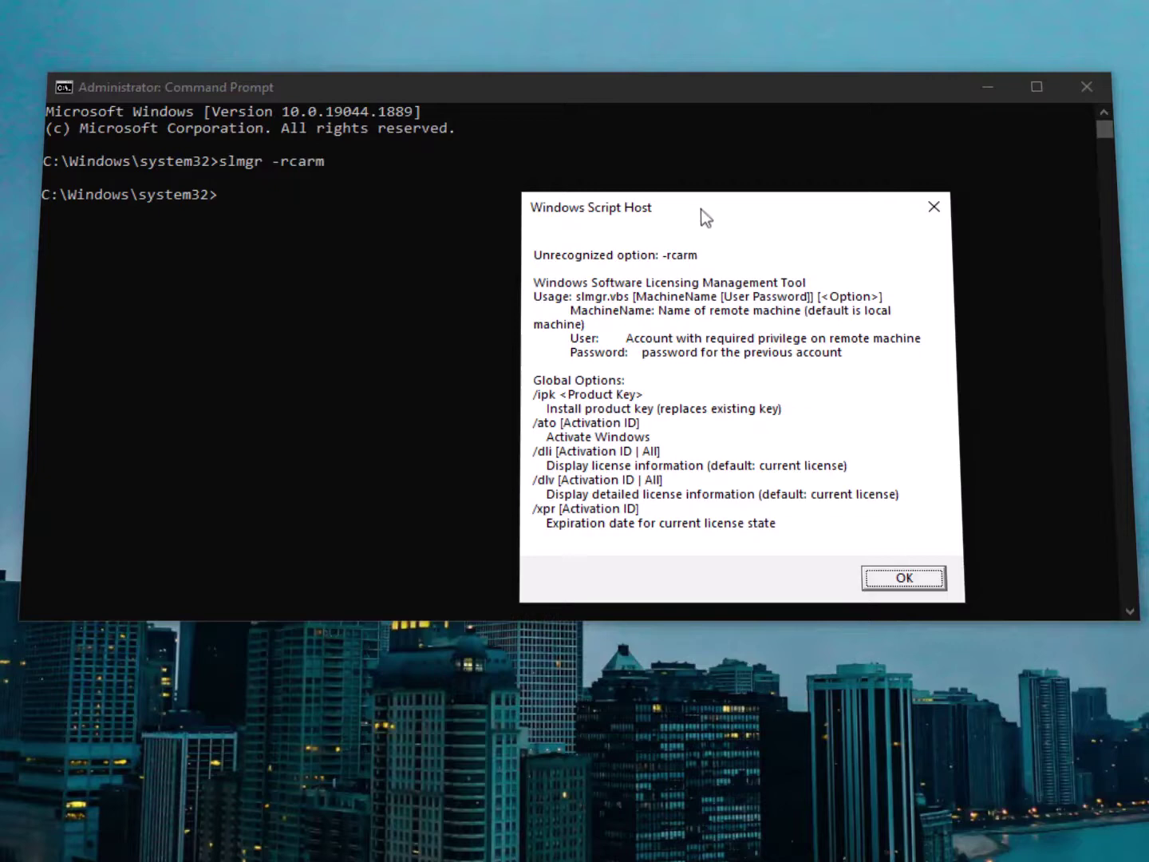
drag(700, 207, 701, 175)
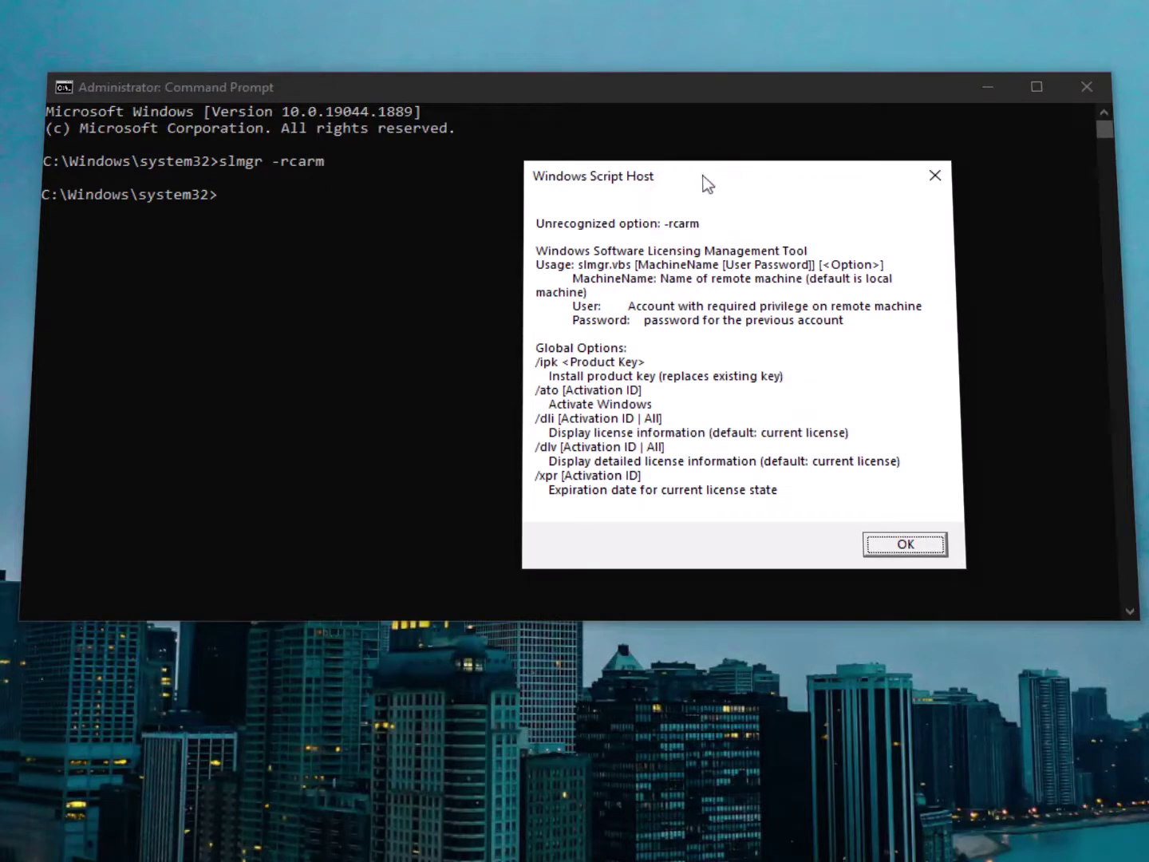
click(907, 546)
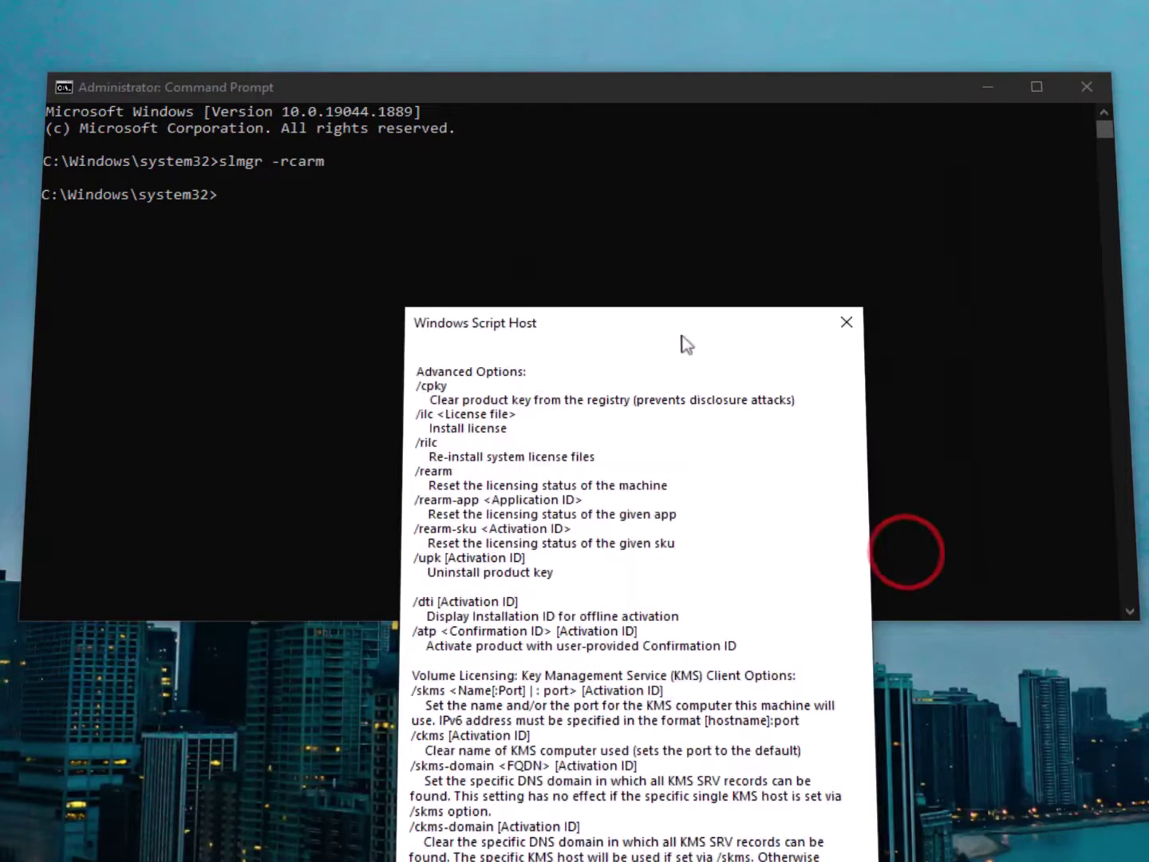
- Dismiss the remaining advanced, token-based, KMS and Active Directory licensing help pages
drag(681, 336, 908, 59)
click(1072, 677)
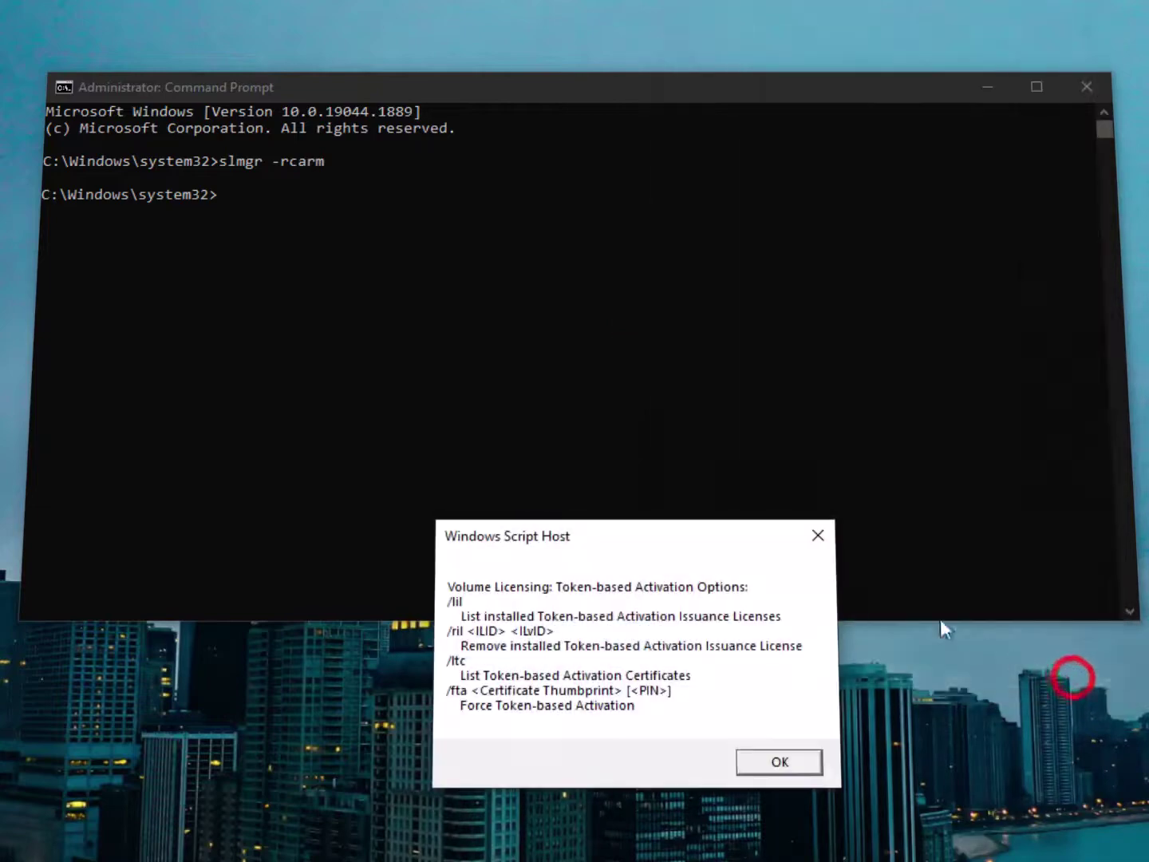
click(698, 518)
click(702, 644)
drag(690, 543, 868, 232)
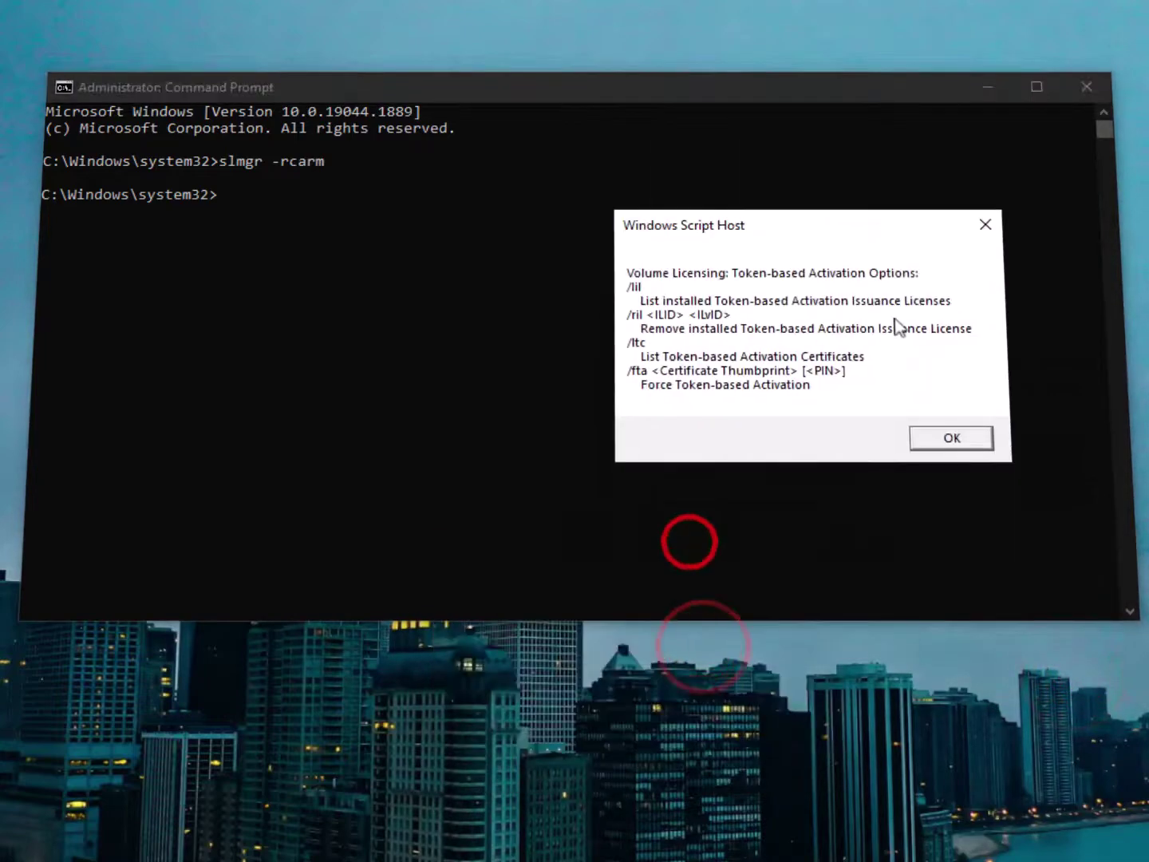
click(939, 436)
drag(691, 451, 807, 201)
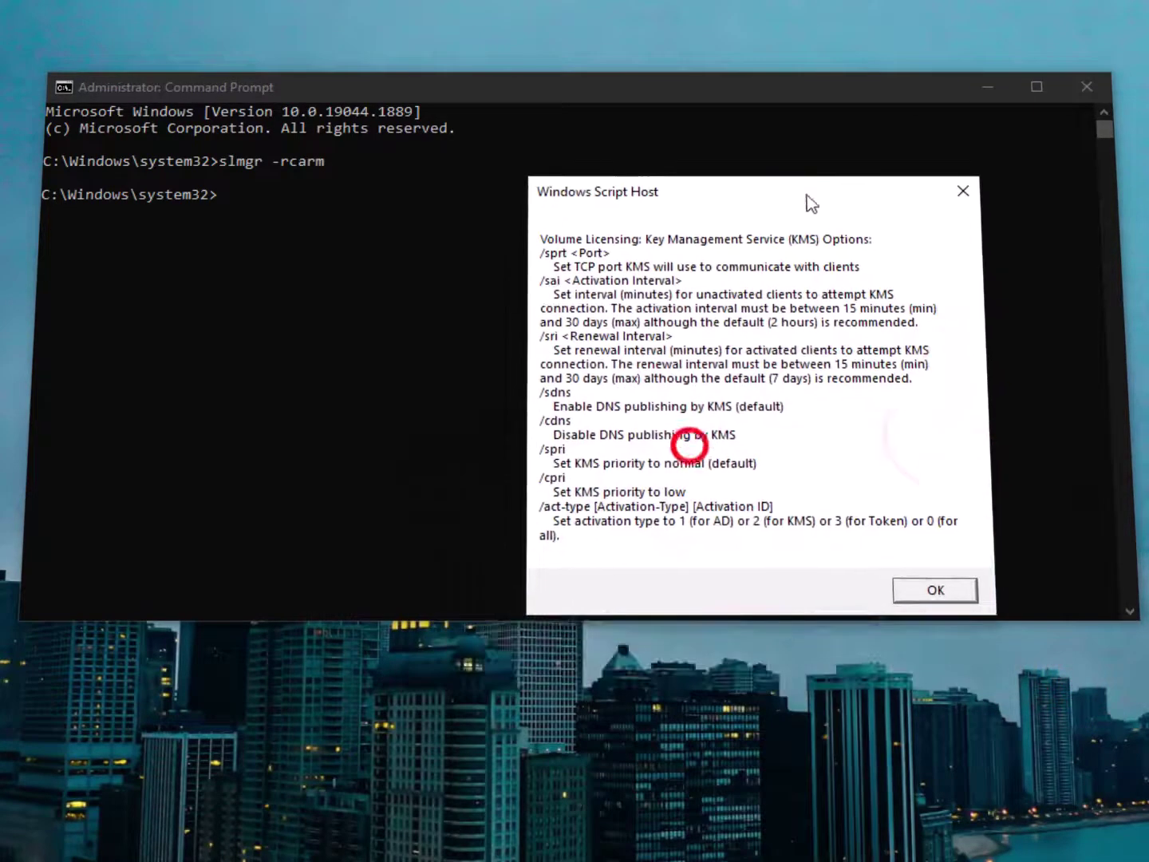
click(935, 589)
drag(658, 511, 853, 227)
click(960, 493)
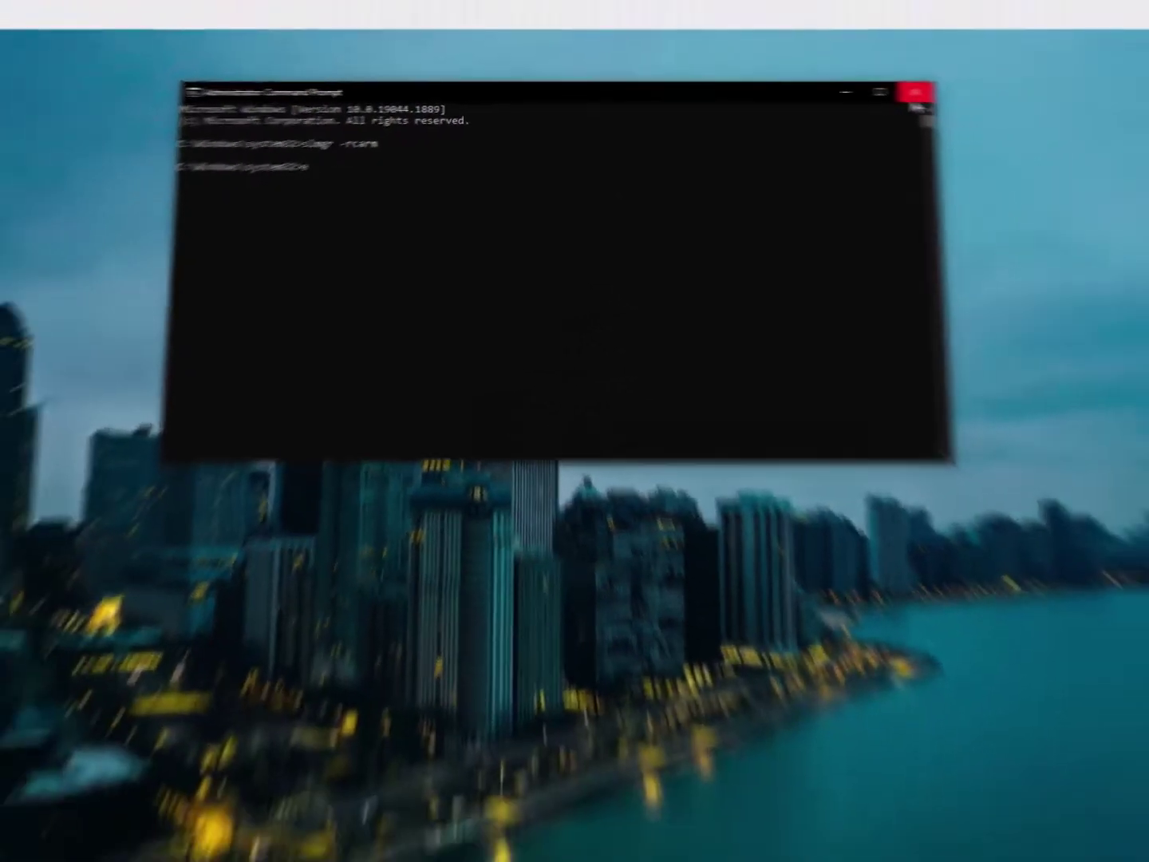
- Close Command Prompt and launch Edit group policy from a Start search for gpedit
click(915, 94)
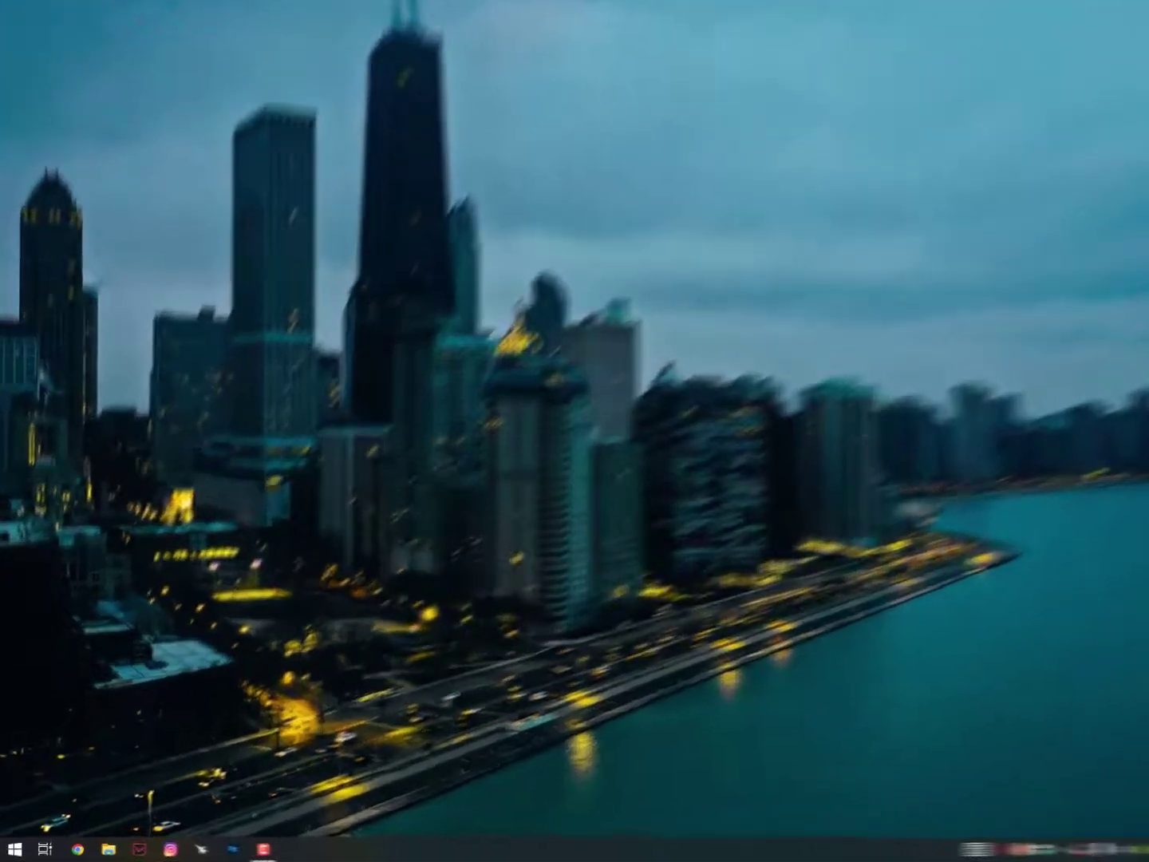
key(super)
click(458, 449)
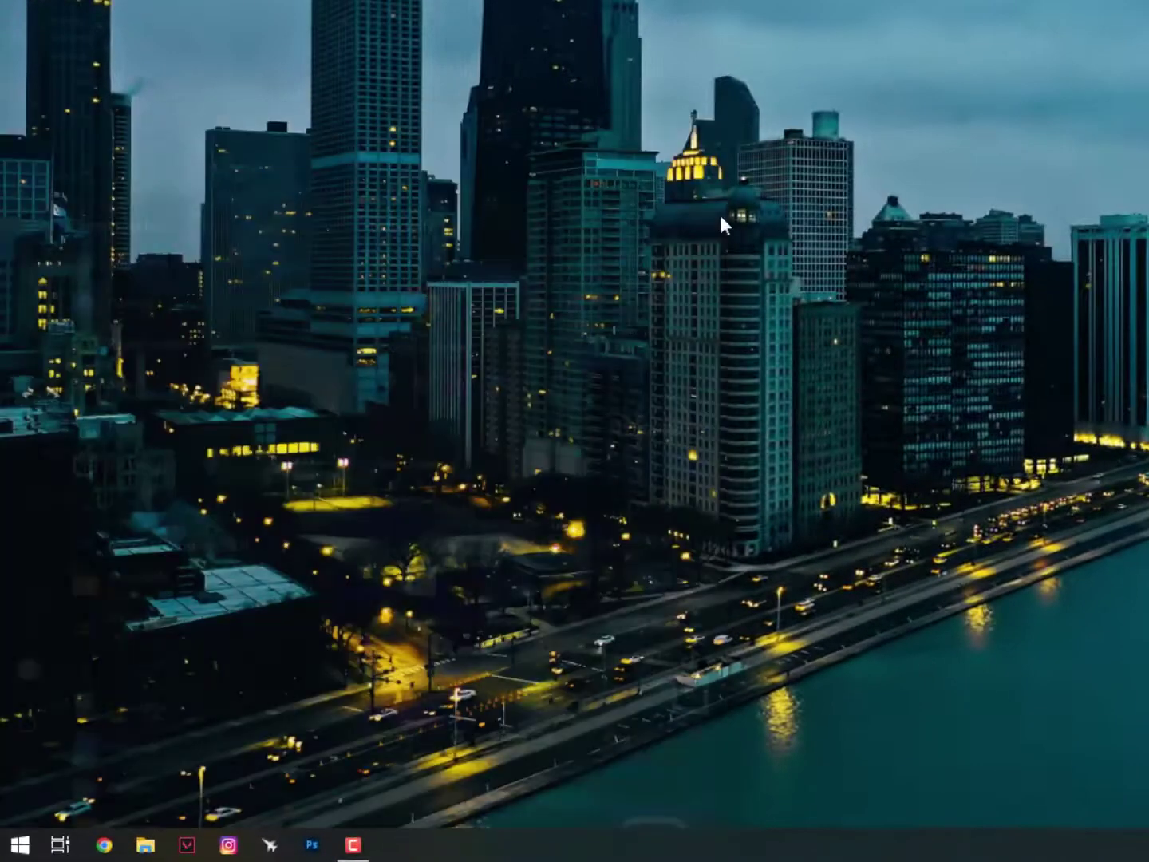
click(20, 843)
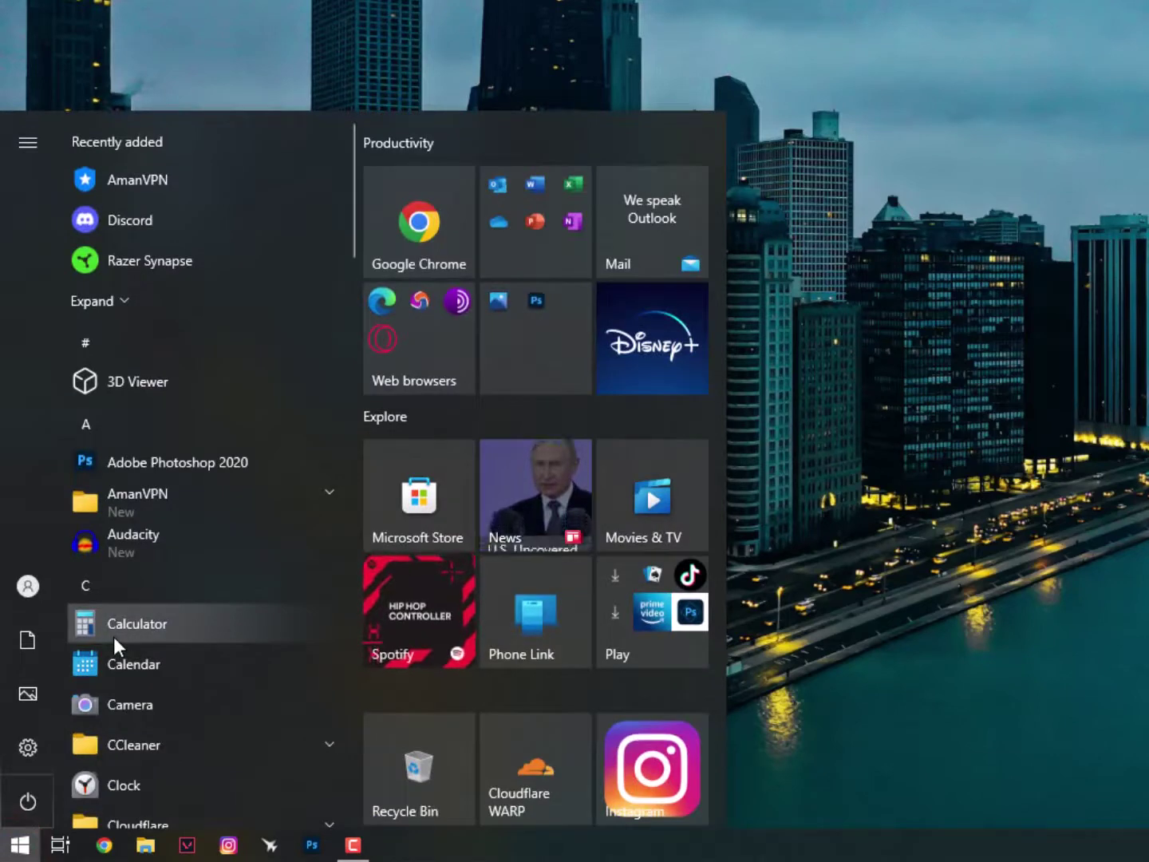
text(gpedit)
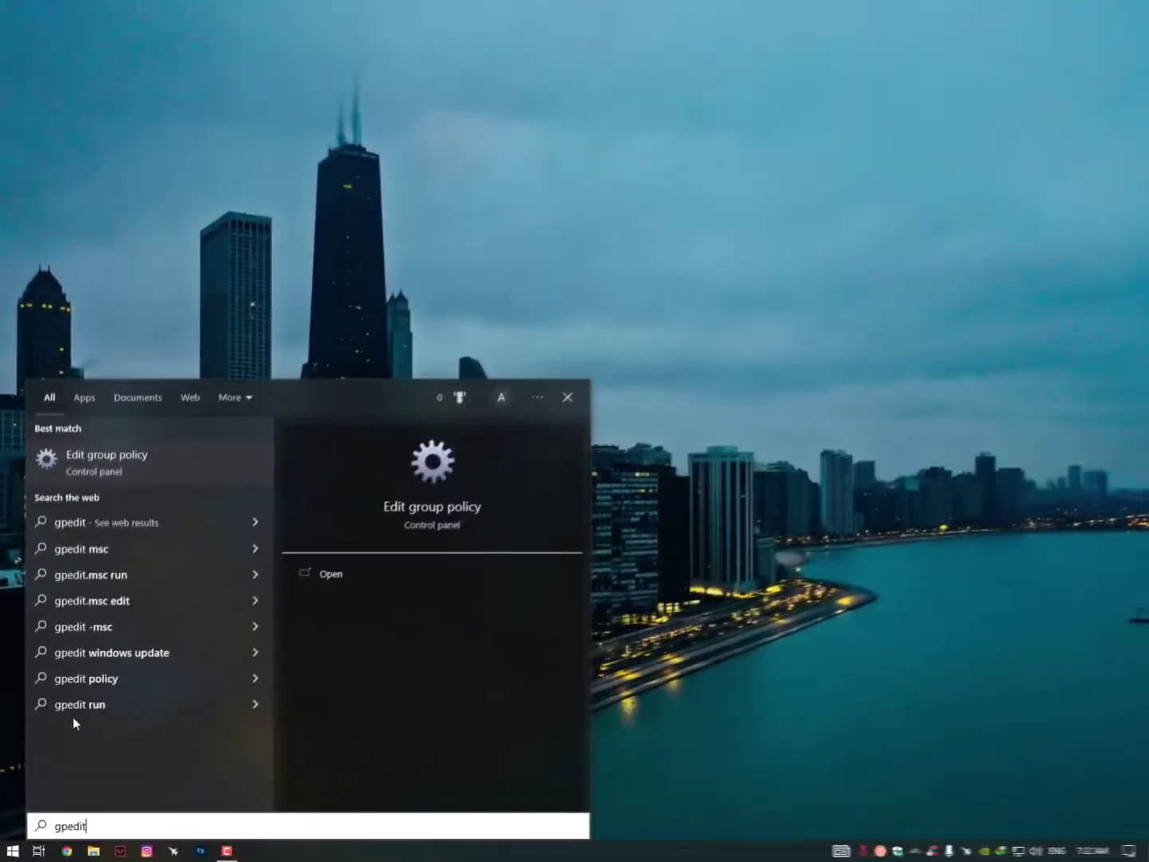
key(Return)
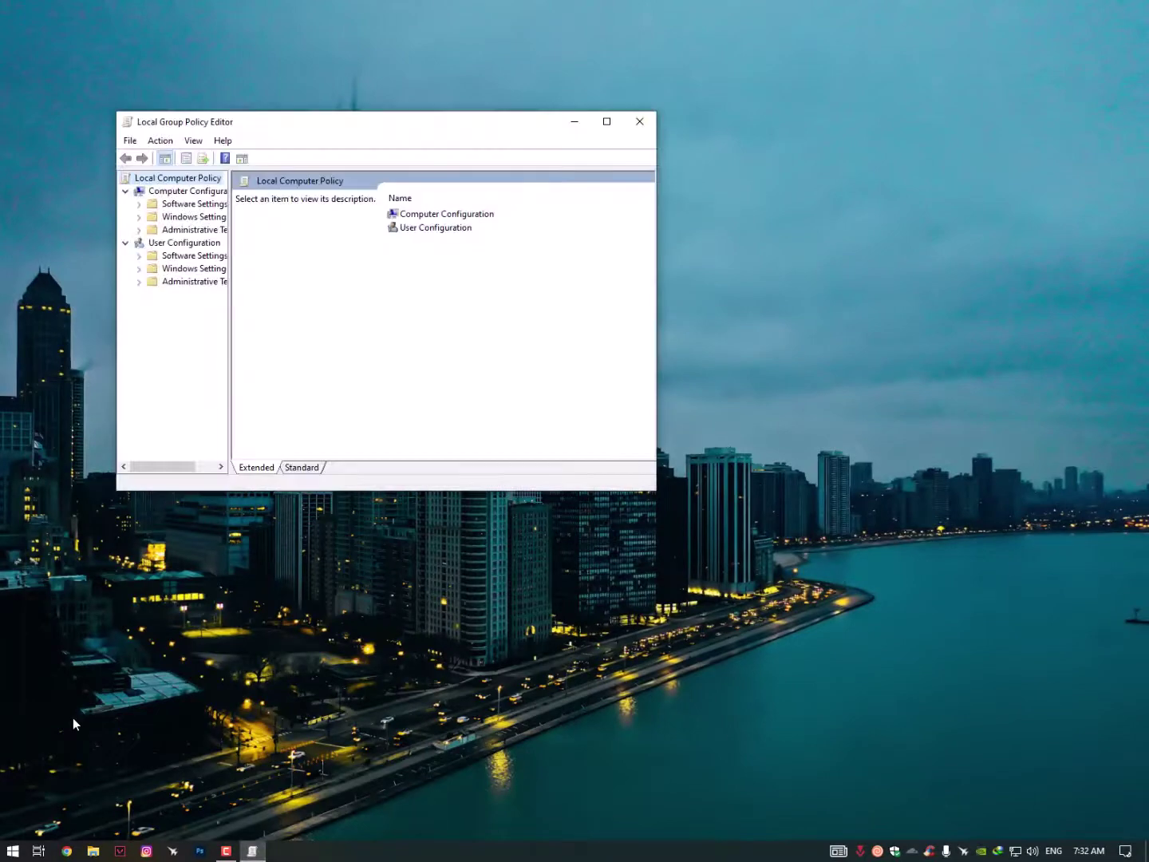
- Maximize the editor, browse to Administrative Templates > Windows Components > Windows Update, and widen the Setting column
click(606, 125)
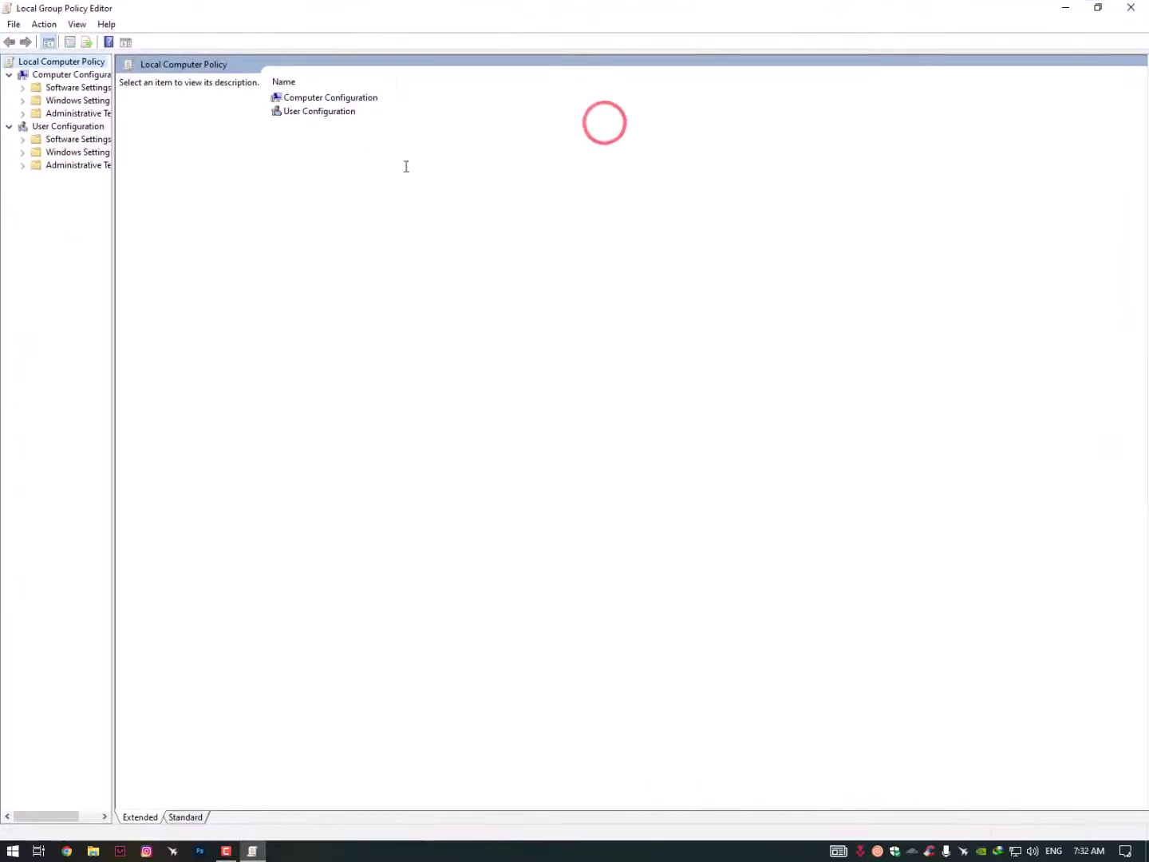
drag(113, 229, 249, 241)
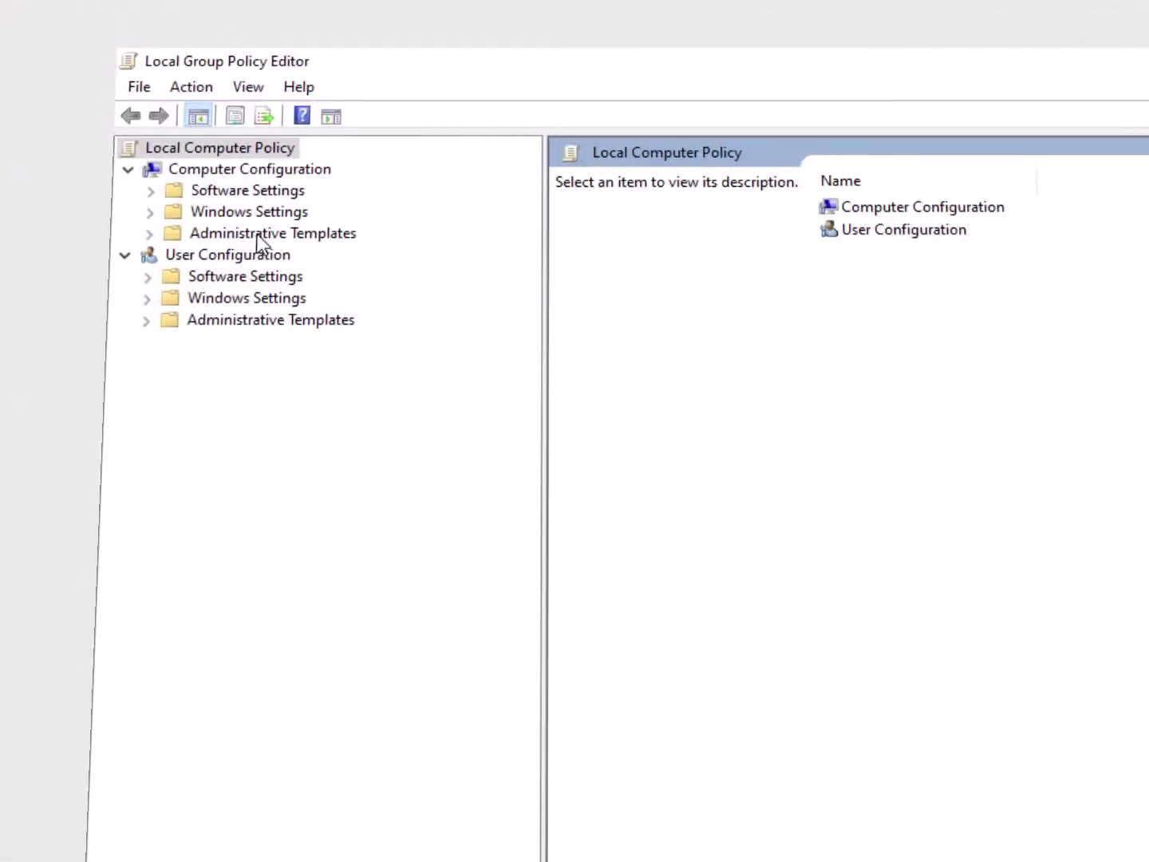
click(148, 232)
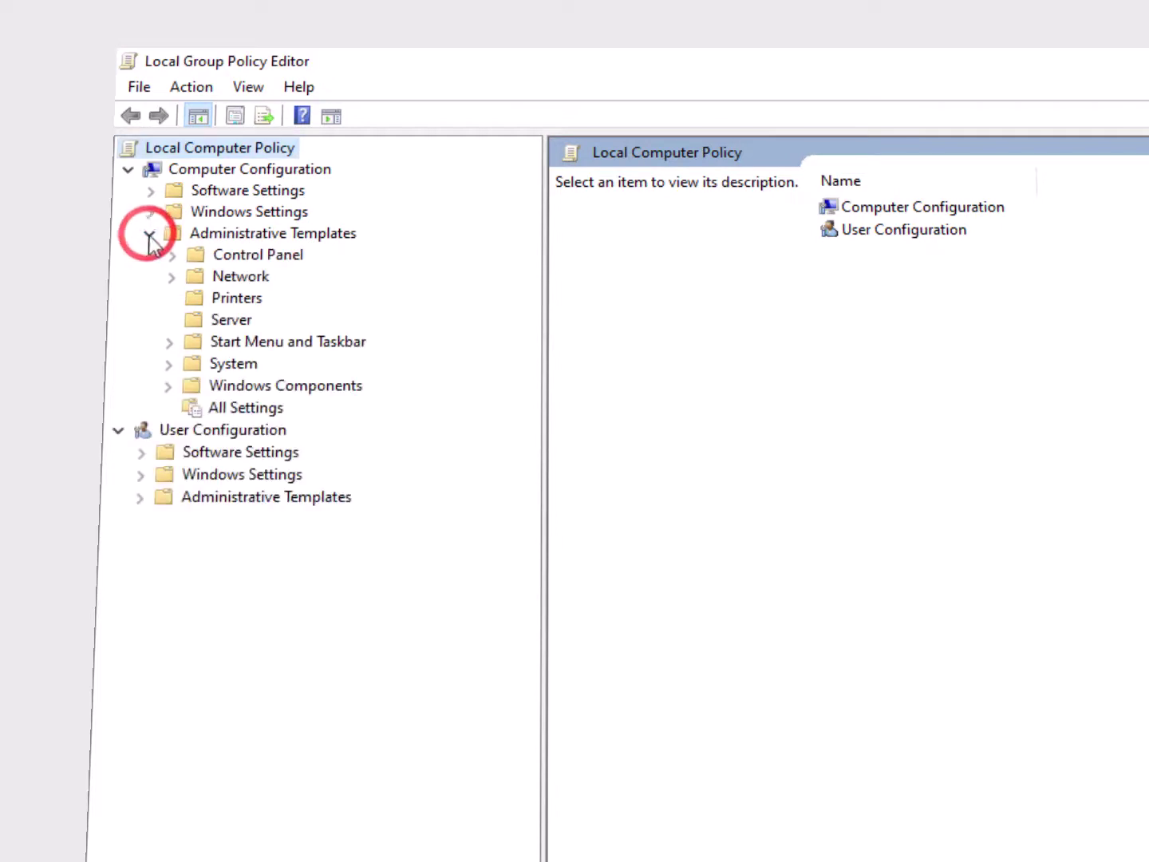
click(273, 386)
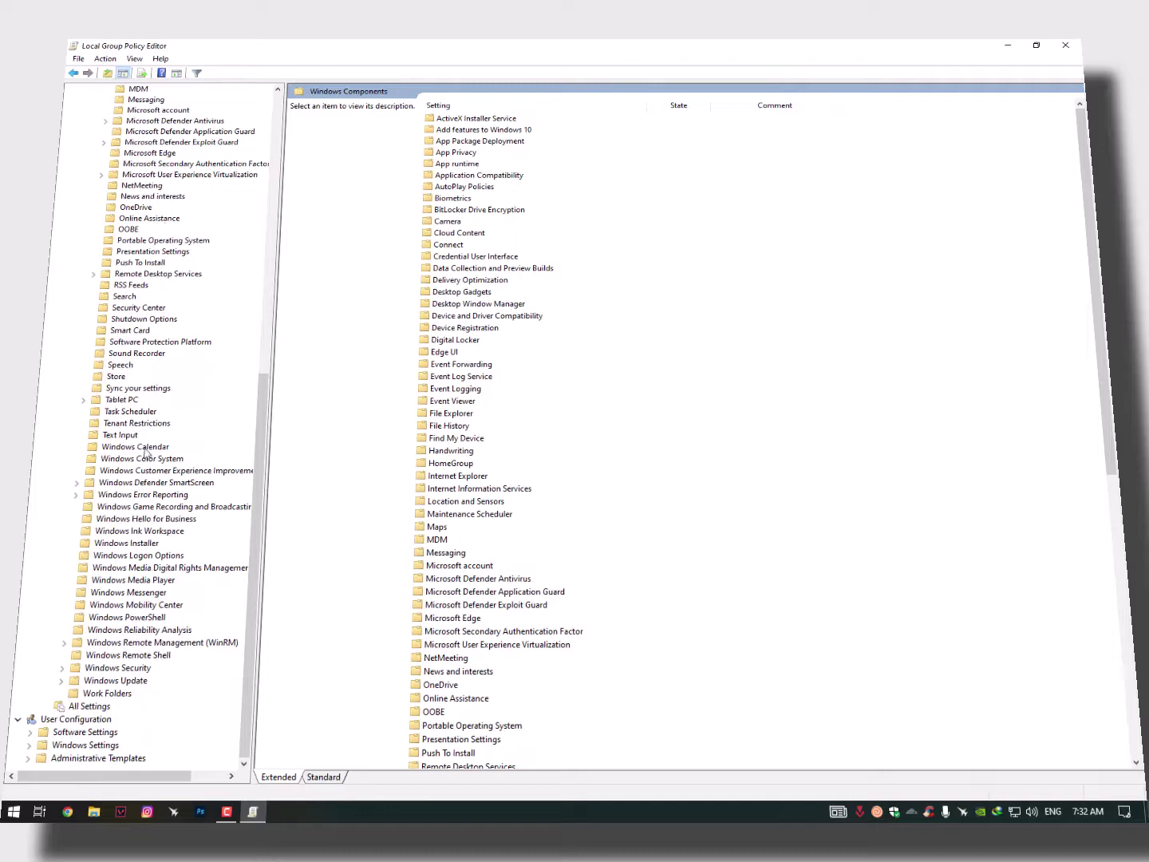
click(122, 680)
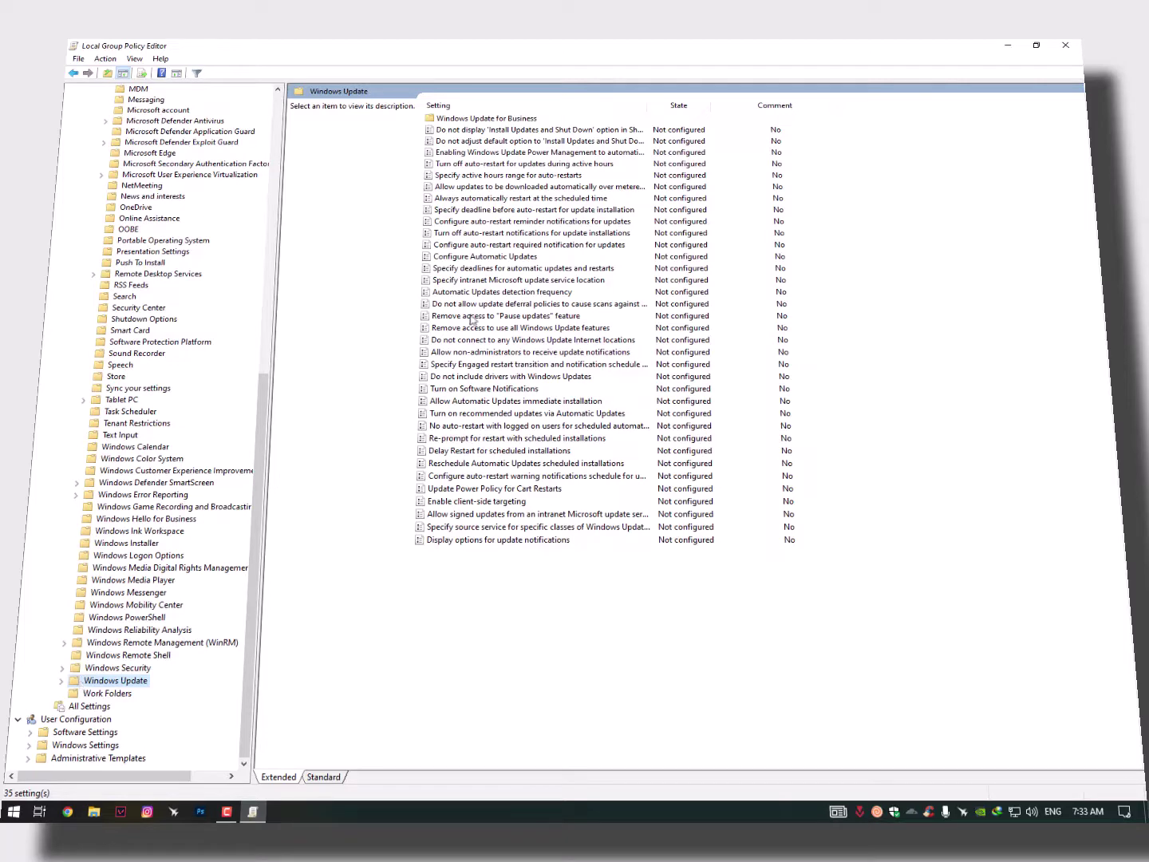
click(472, 317)
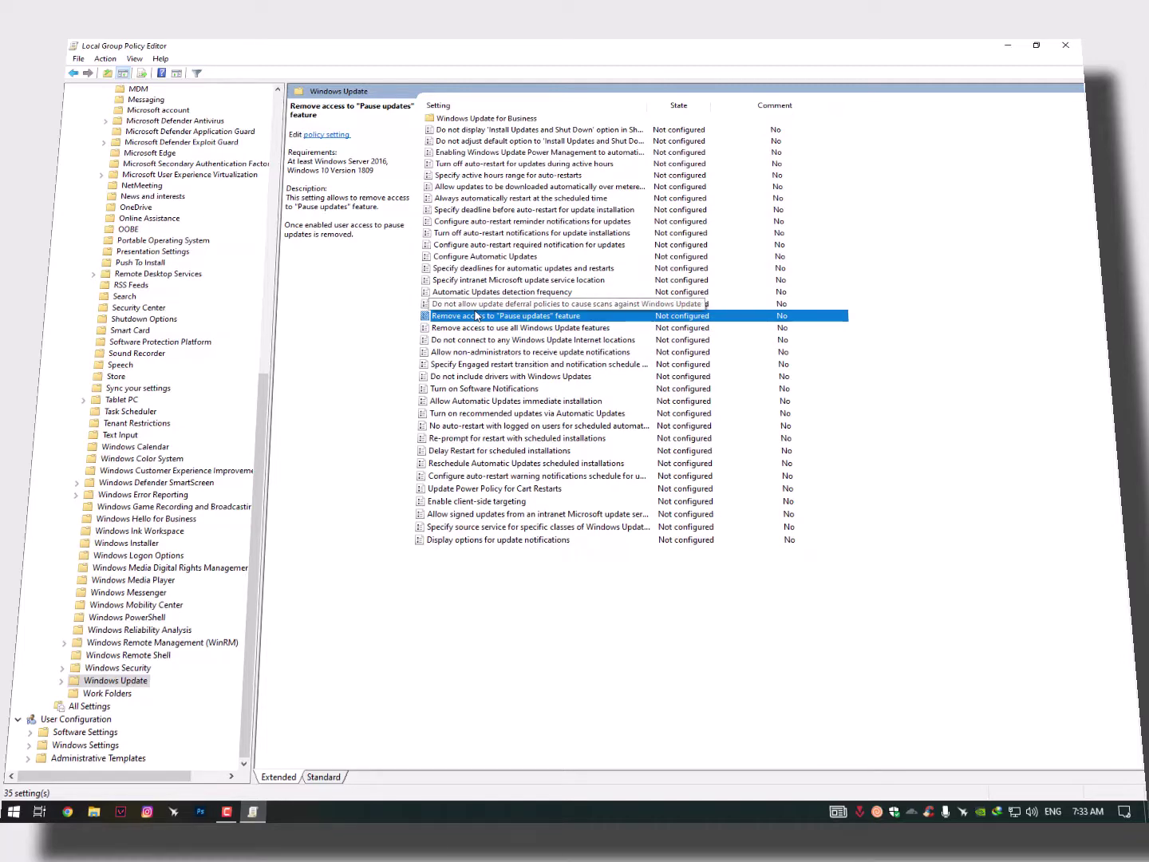
key(n)
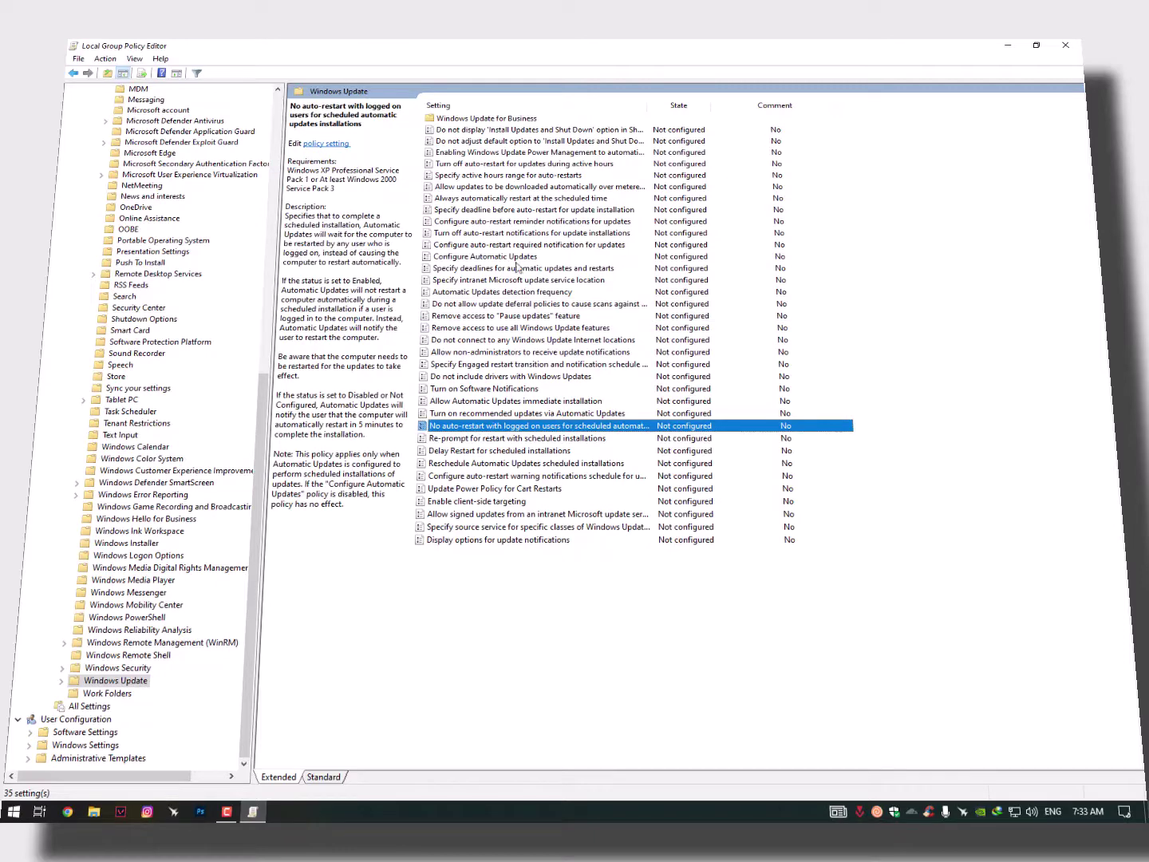
drag(647, 106, 718, 105)
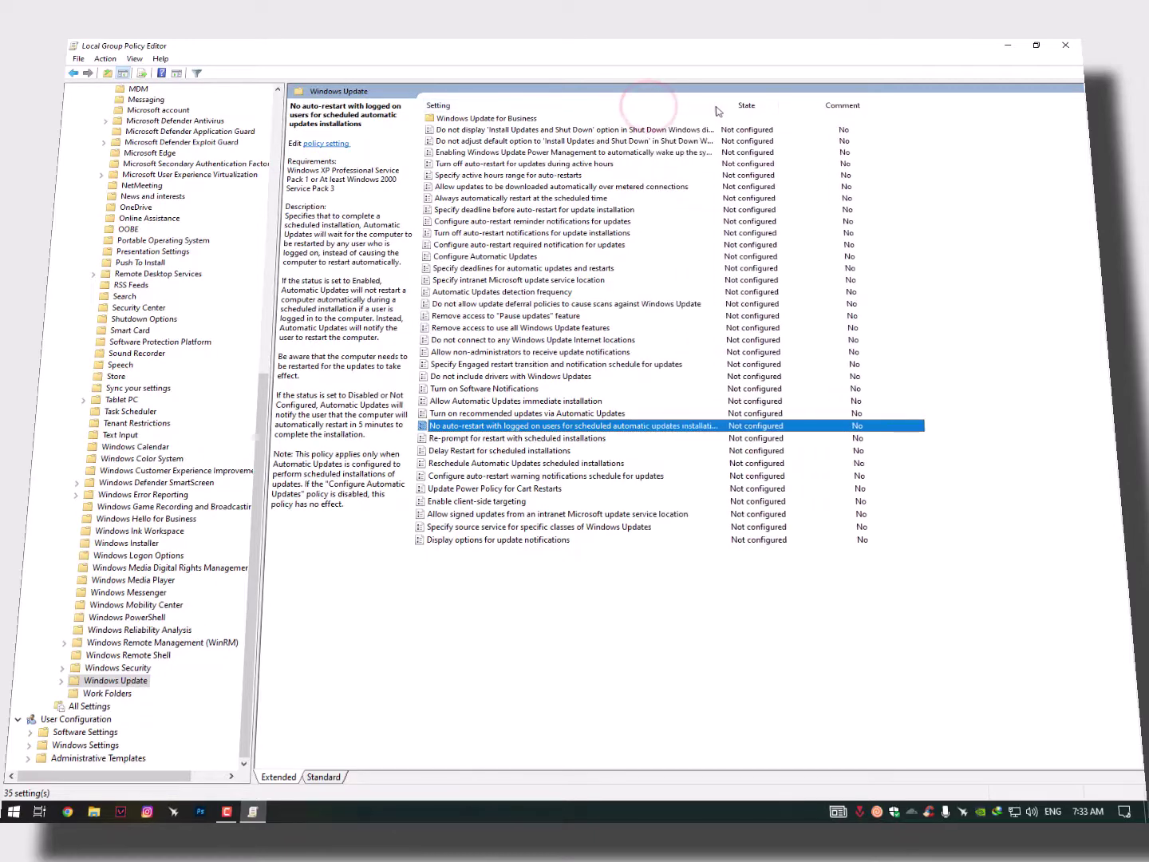
double_click(718, 105)
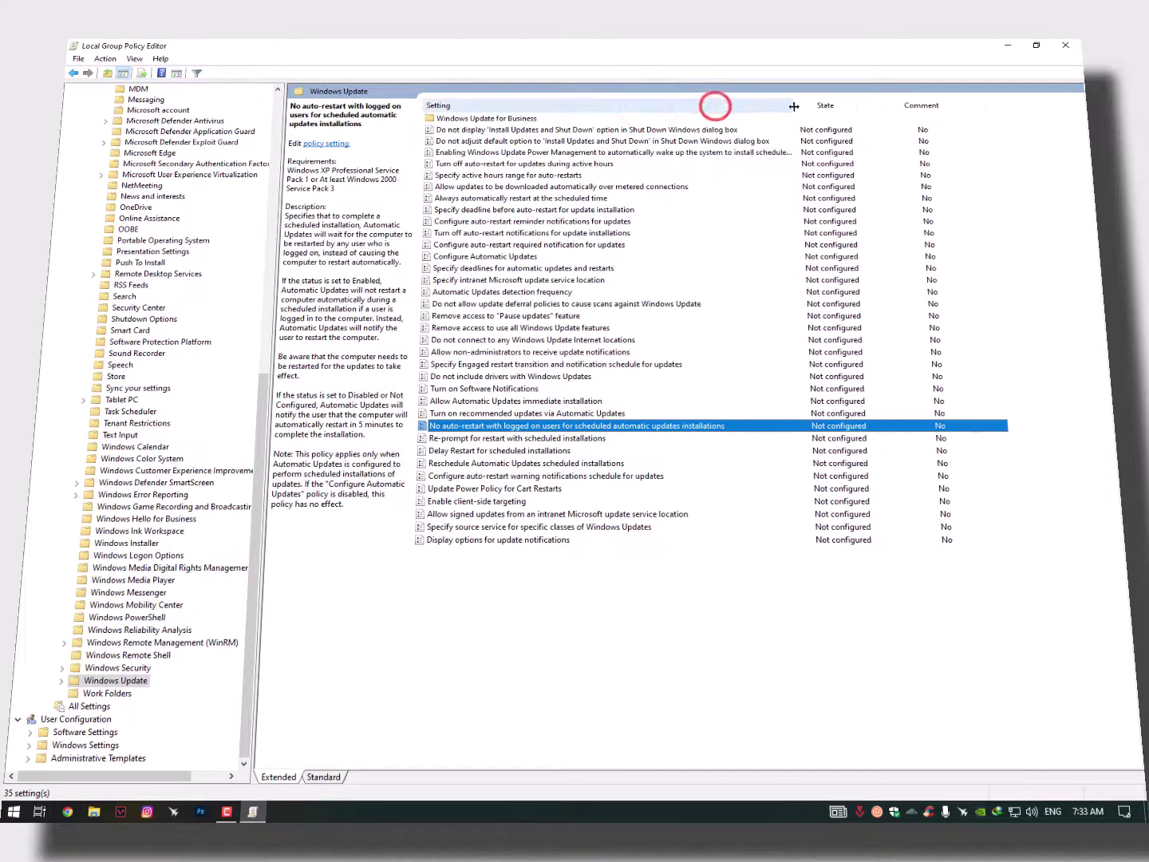
- Set 'No auto-restart with logged on users' to Enabled and apply it
right_click(433, 428)
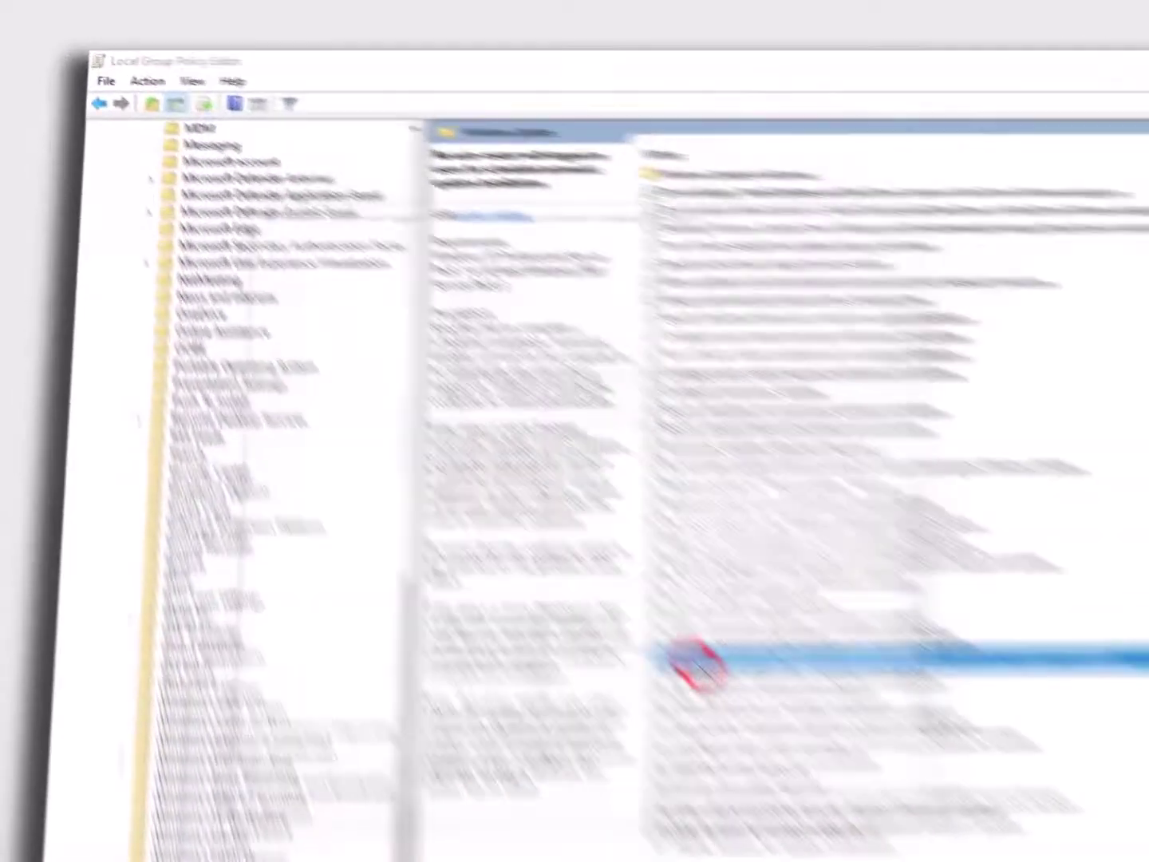
click(694, 663)
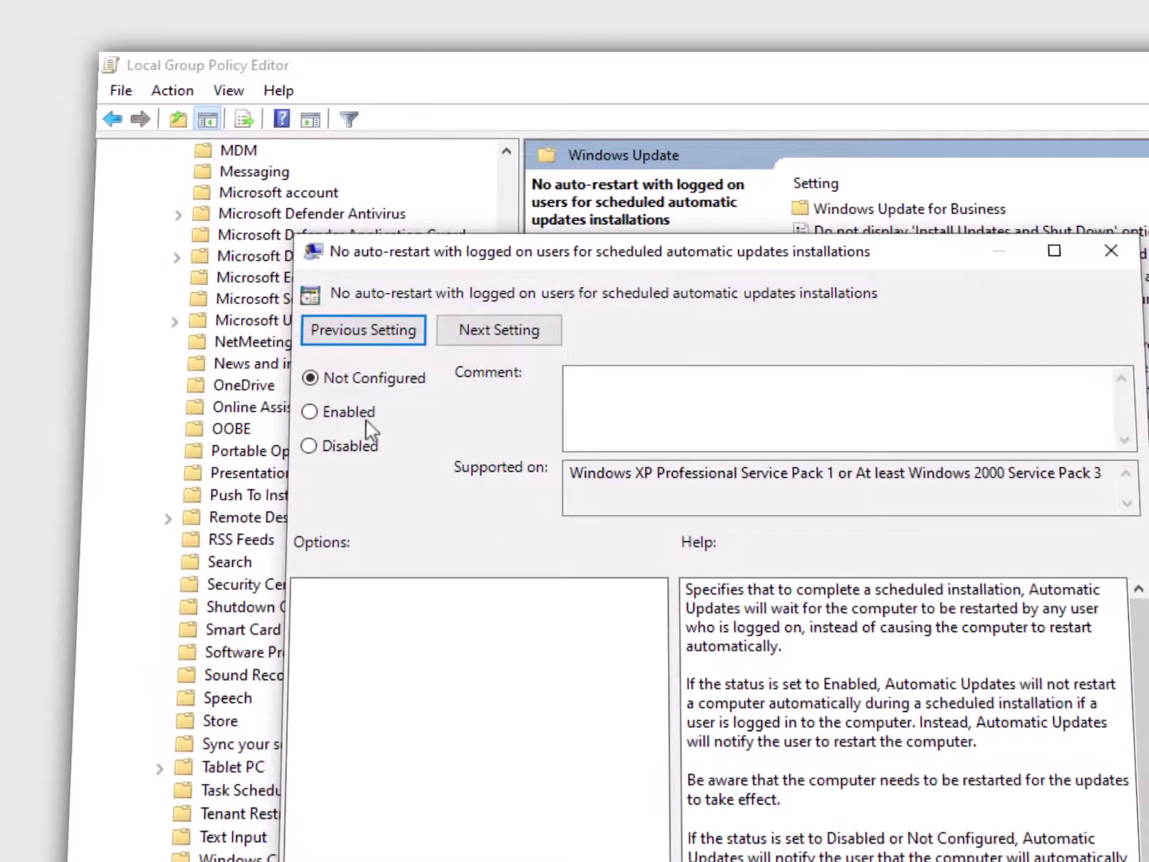
click(354, 412)
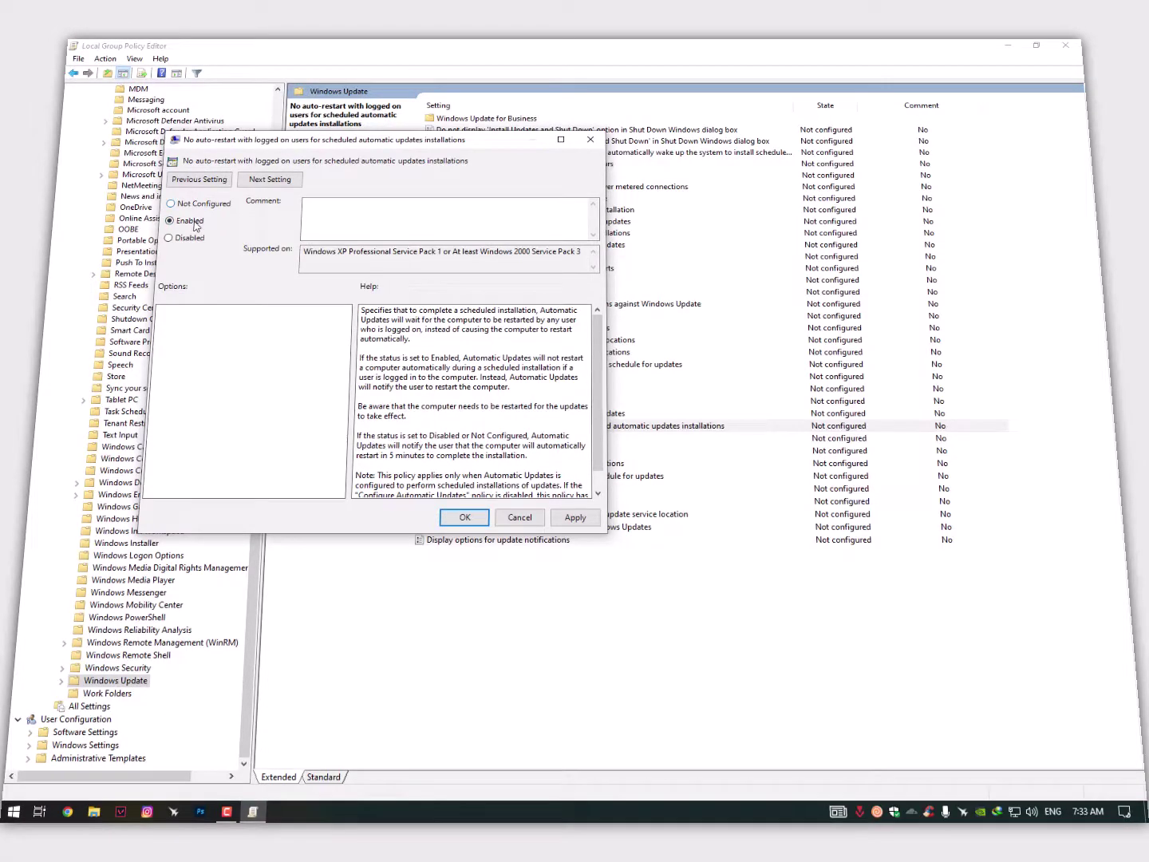
drag(378, 144, 455, 61)
click(656, 423)
click(598, 425)
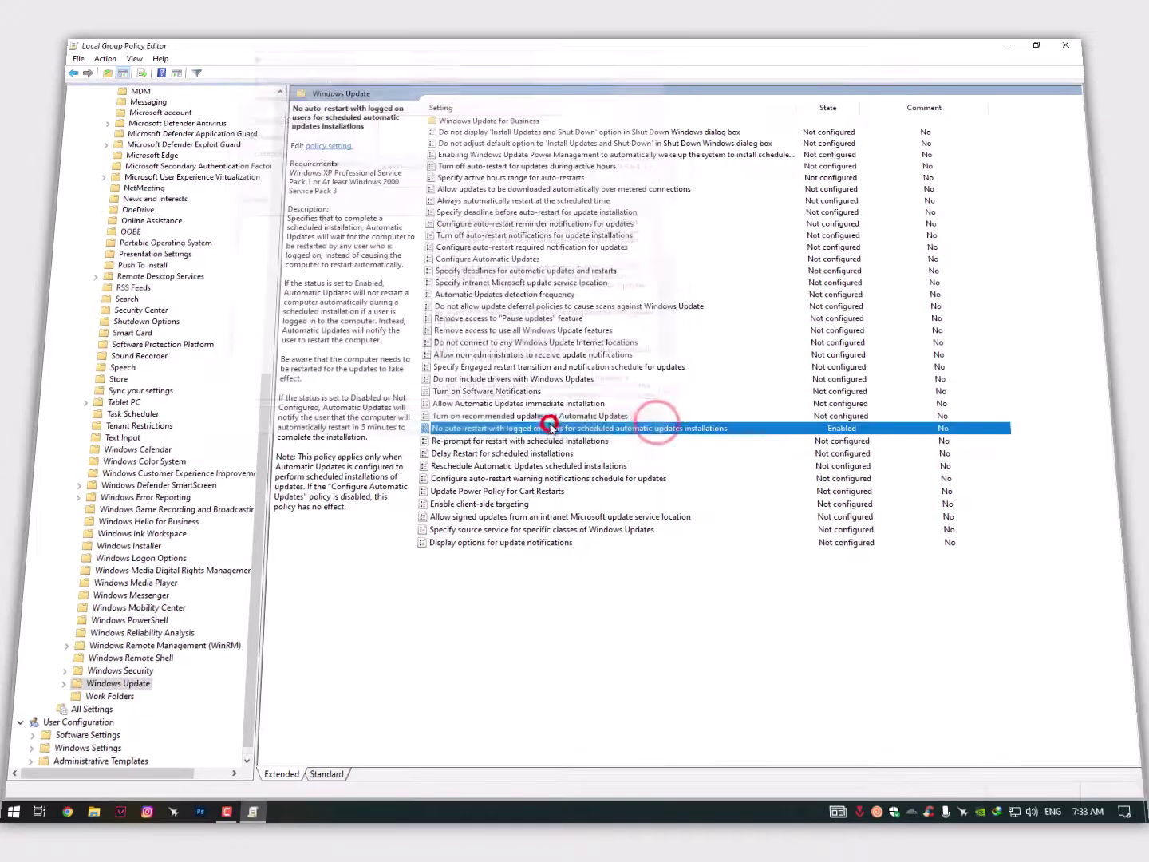
click(550, 427)
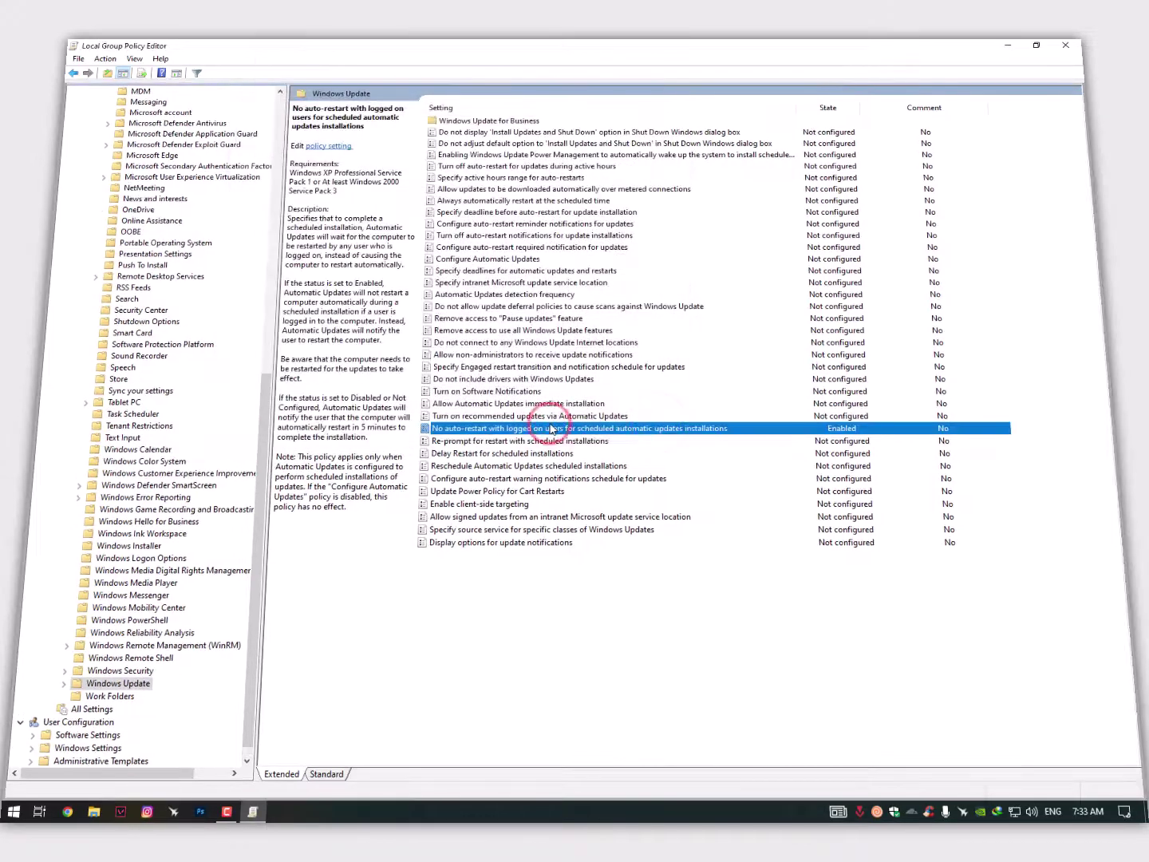
- Close the Local Group Policy Editor window
click(1065, 45)
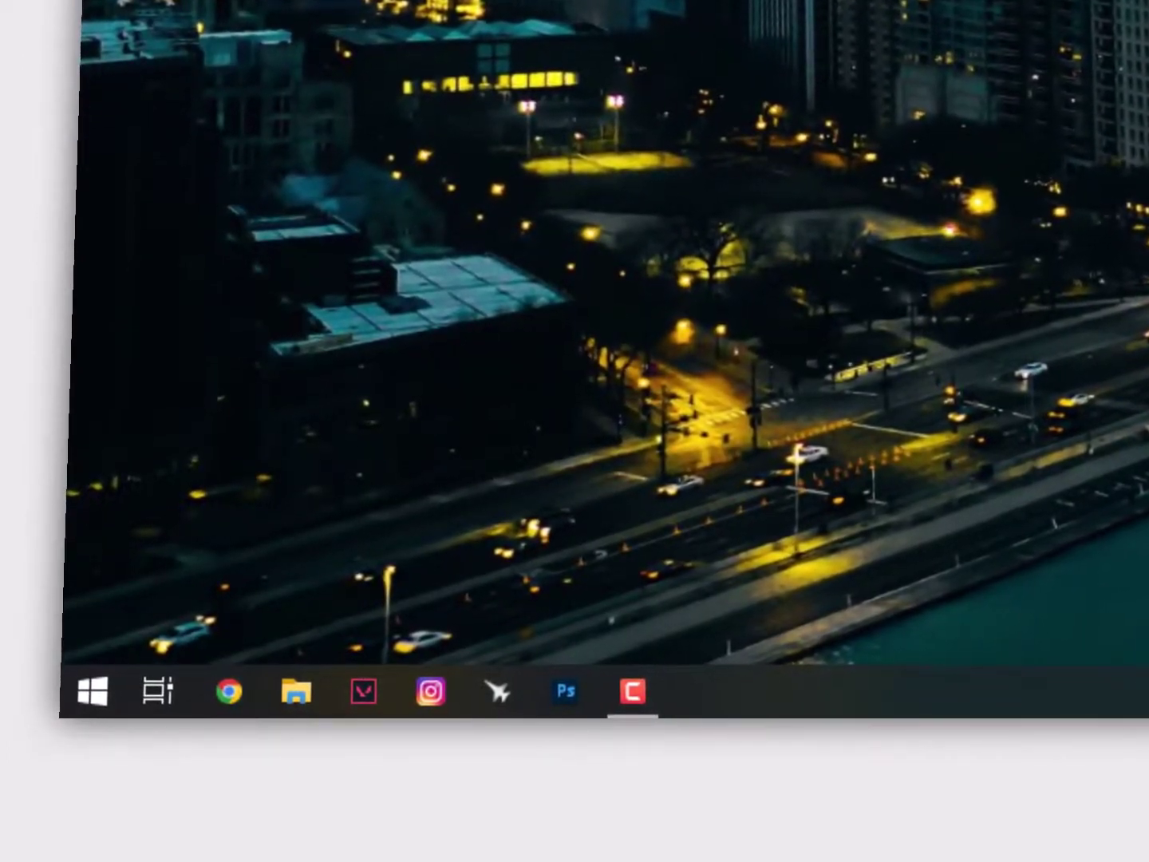
- Open the Services console with a Start search for services.msc
click(92, 692)
click(89, 693)
click(8, 812)
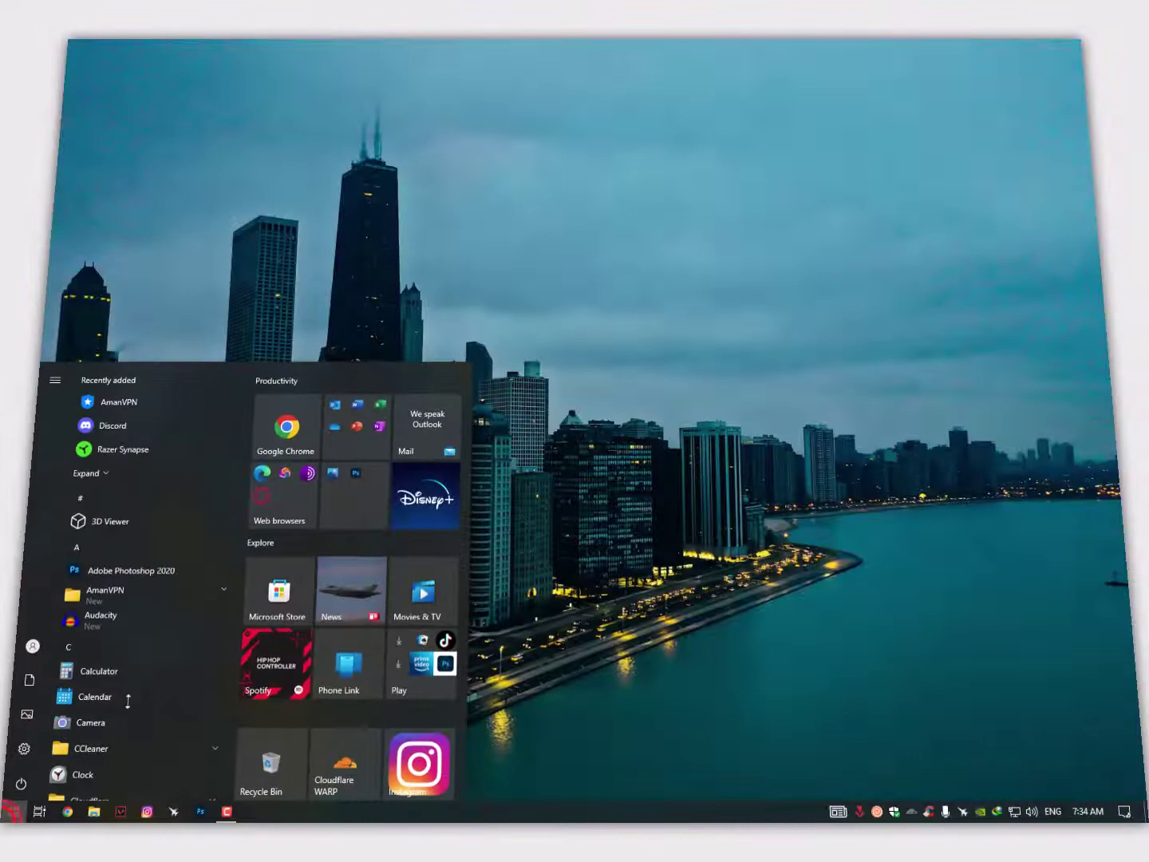
text(services.msc)
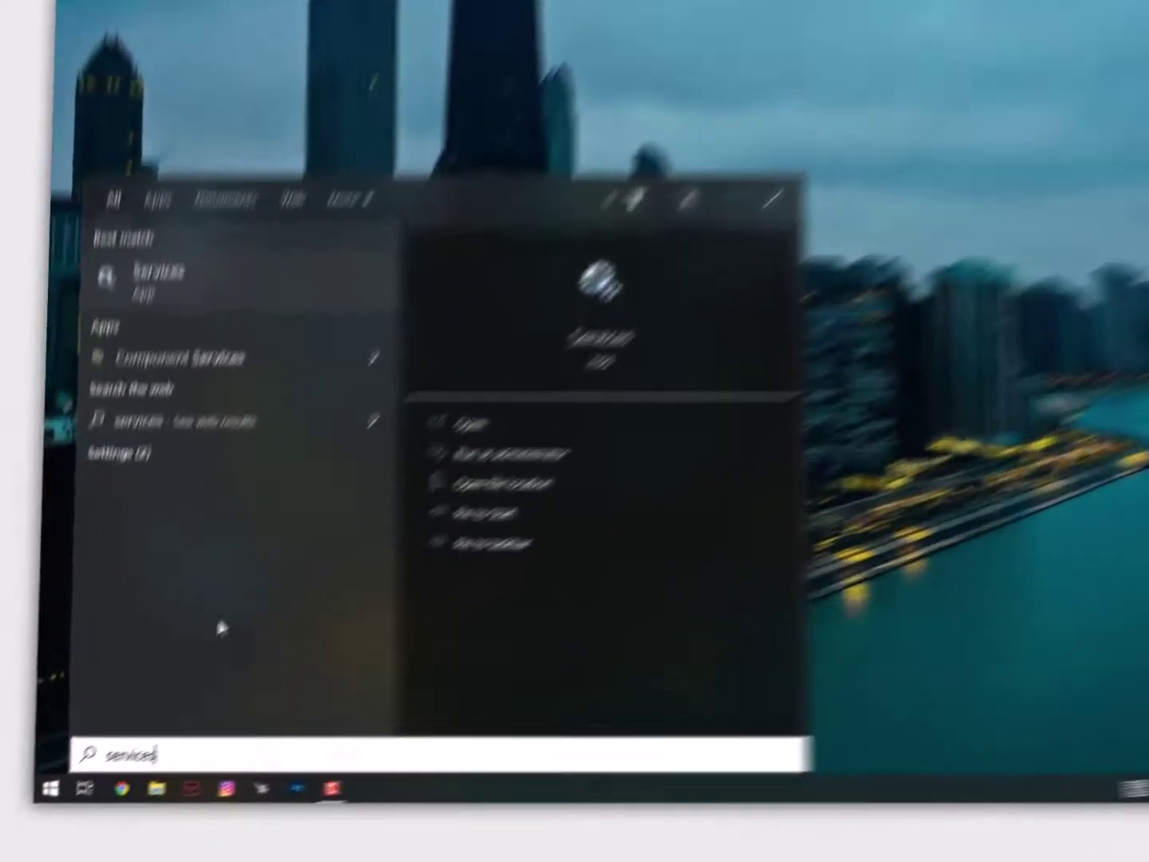
key(Return)
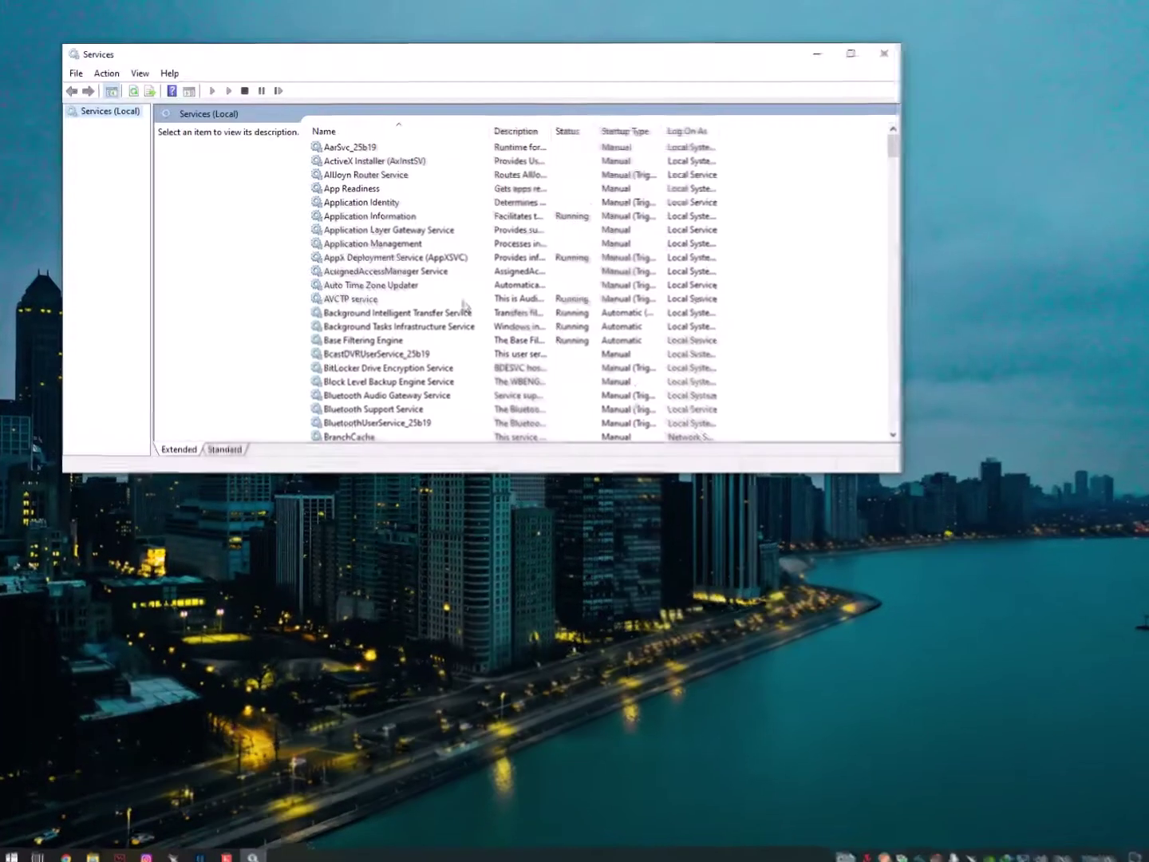
- Find and select Windows License Manager Service in the services list
click(498, 261)
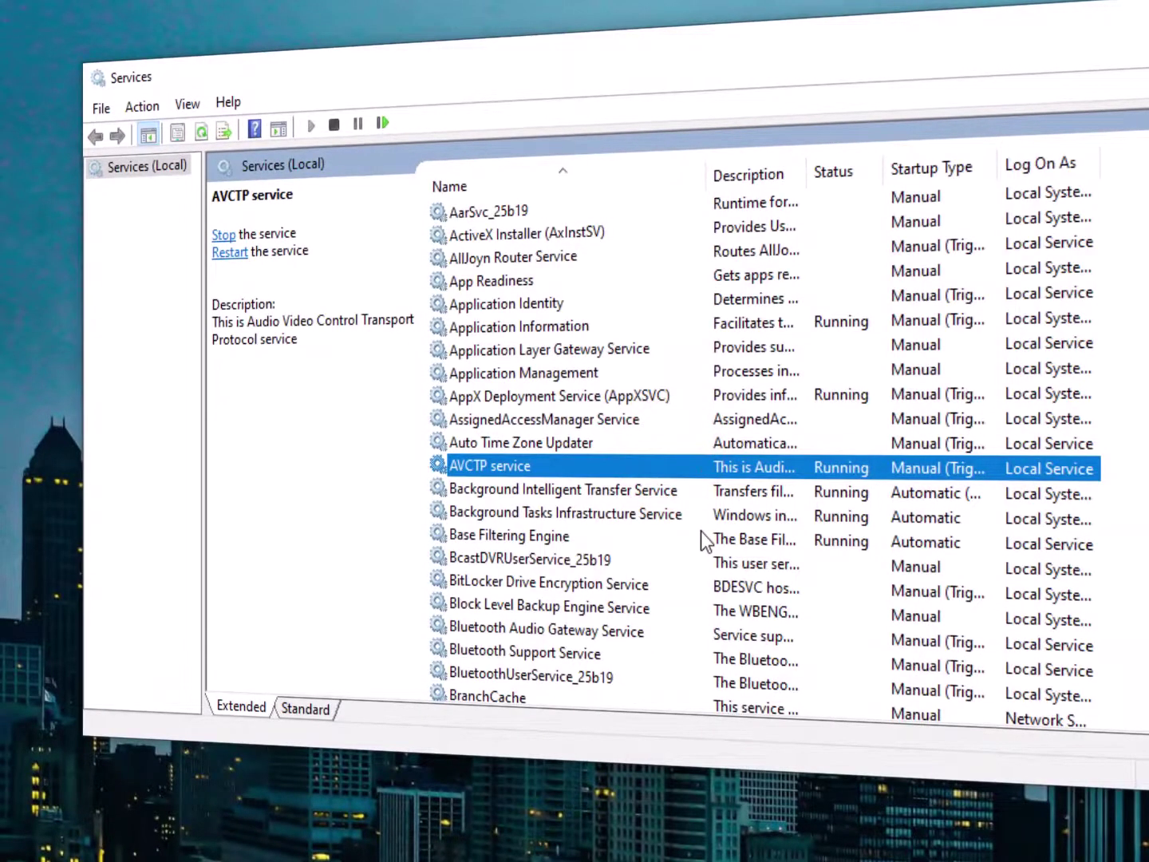
key(w)
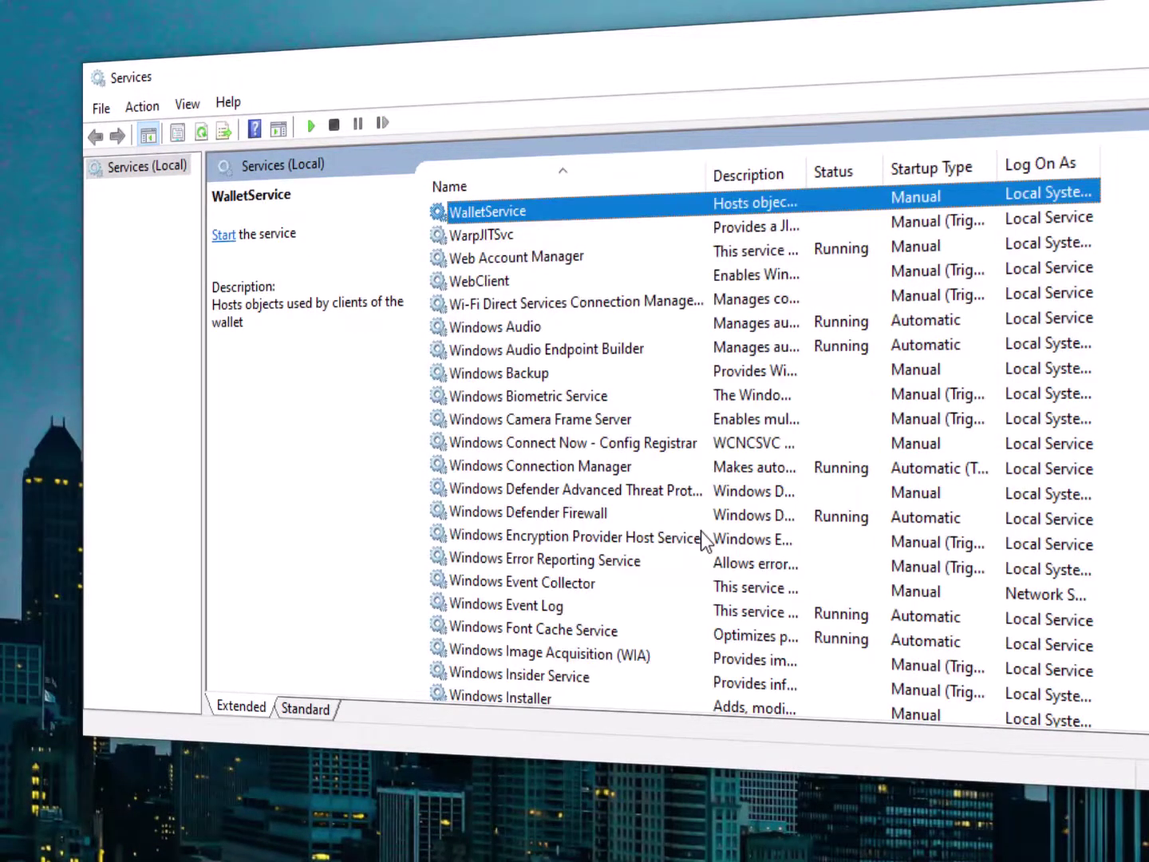
key(Down)
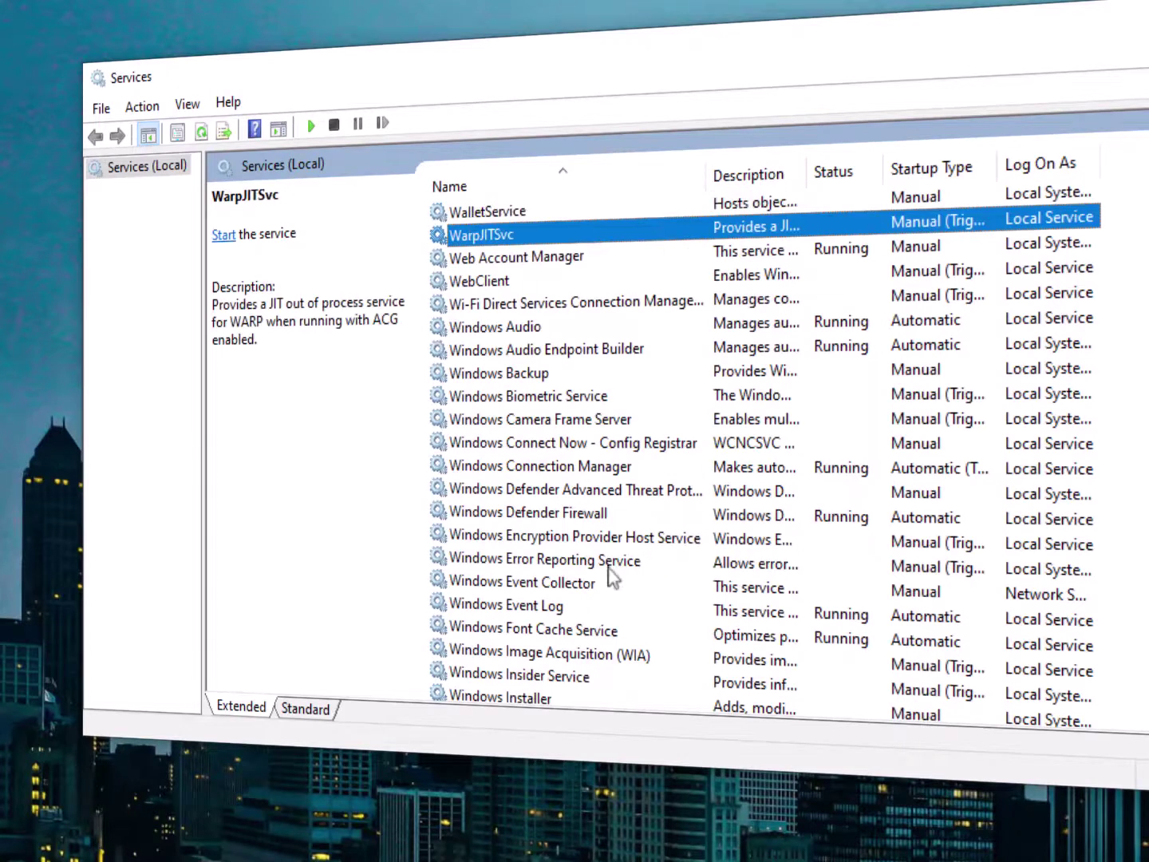
scroll(517, 602, down, 1)
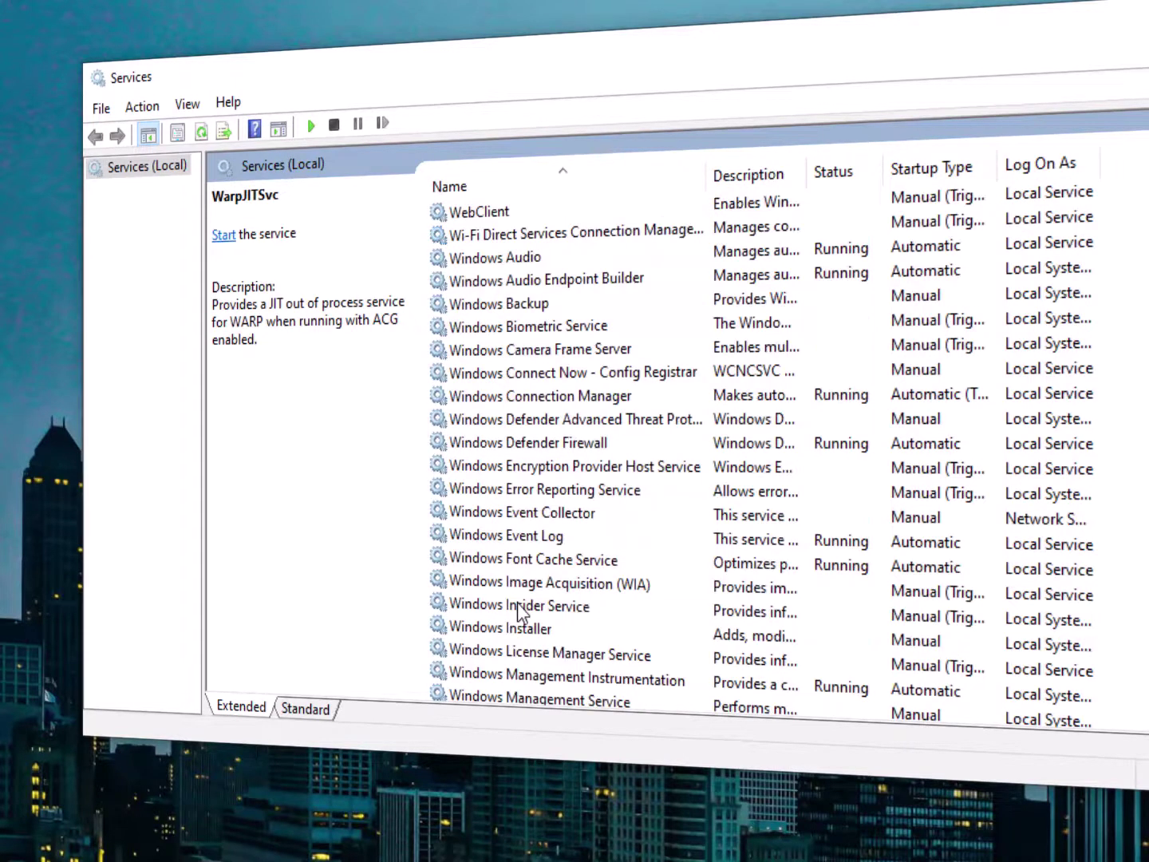
scroll(519, 614, down, 1)
click(517, 610)
key(Down)
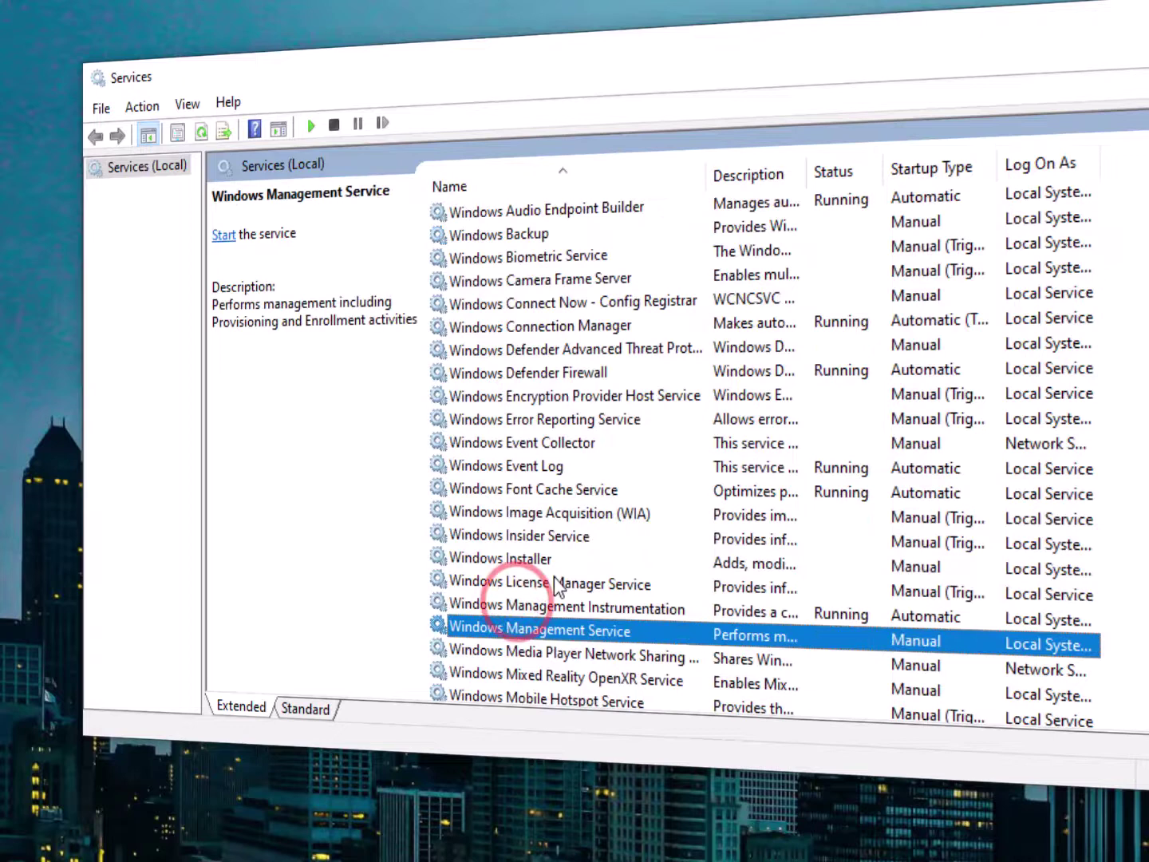
key(Down)
key(Down)
key(Down)
key(Down)
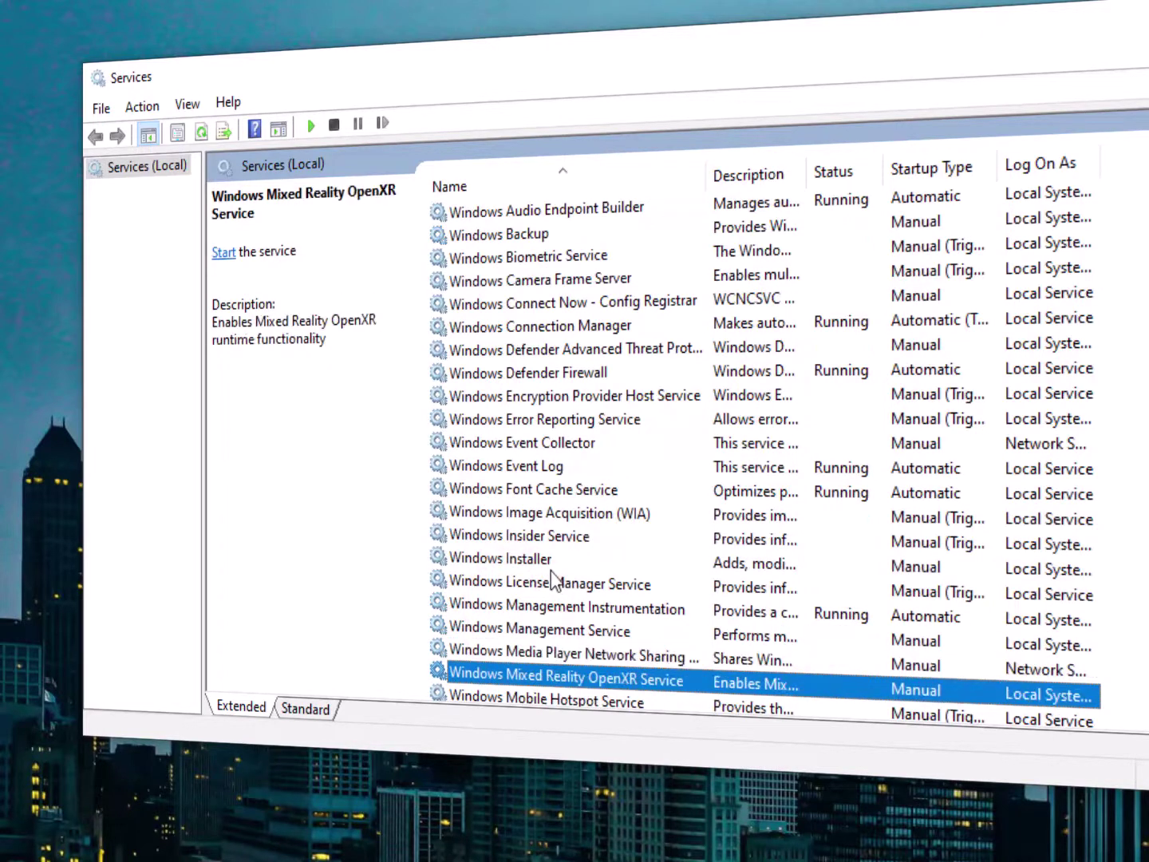
key(Down)
key(Down)
key(Down)
key(Down)
key(Down)
key(Down)
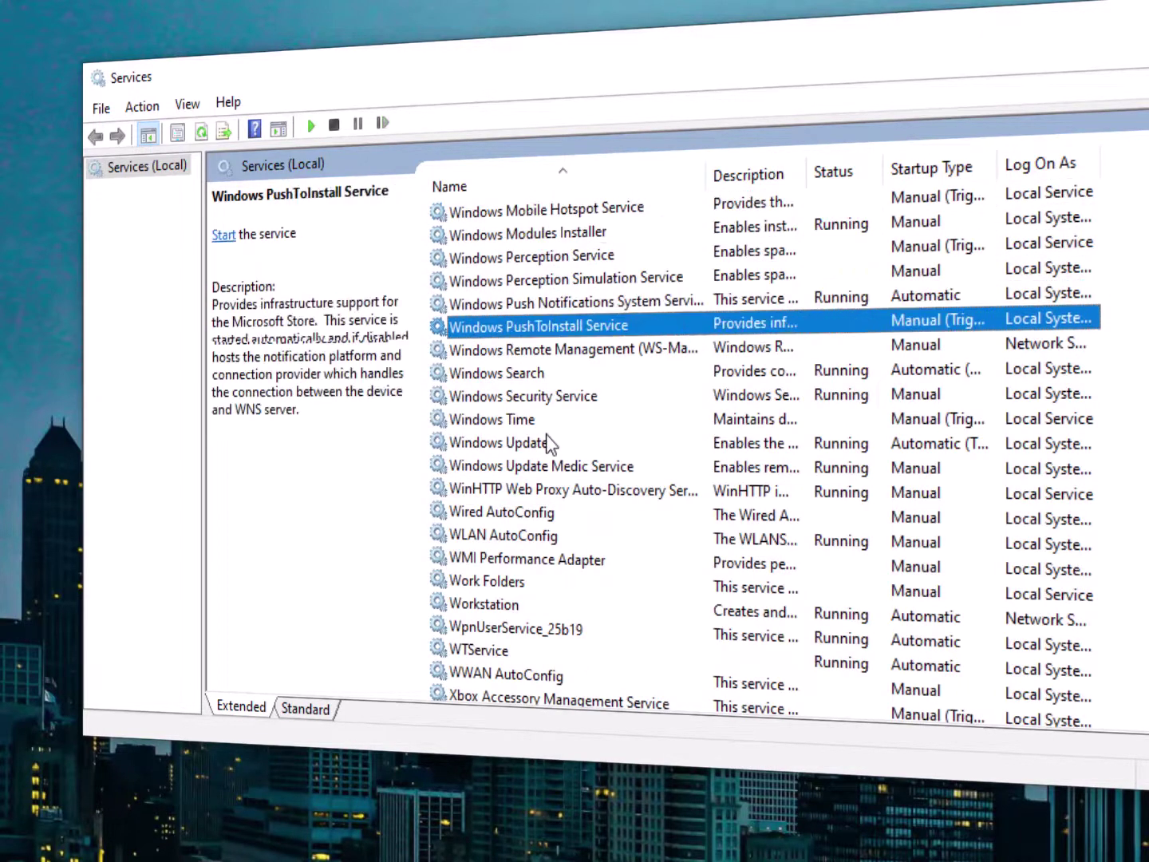
scroll(546, 435, up, 4)
click(529, 326)
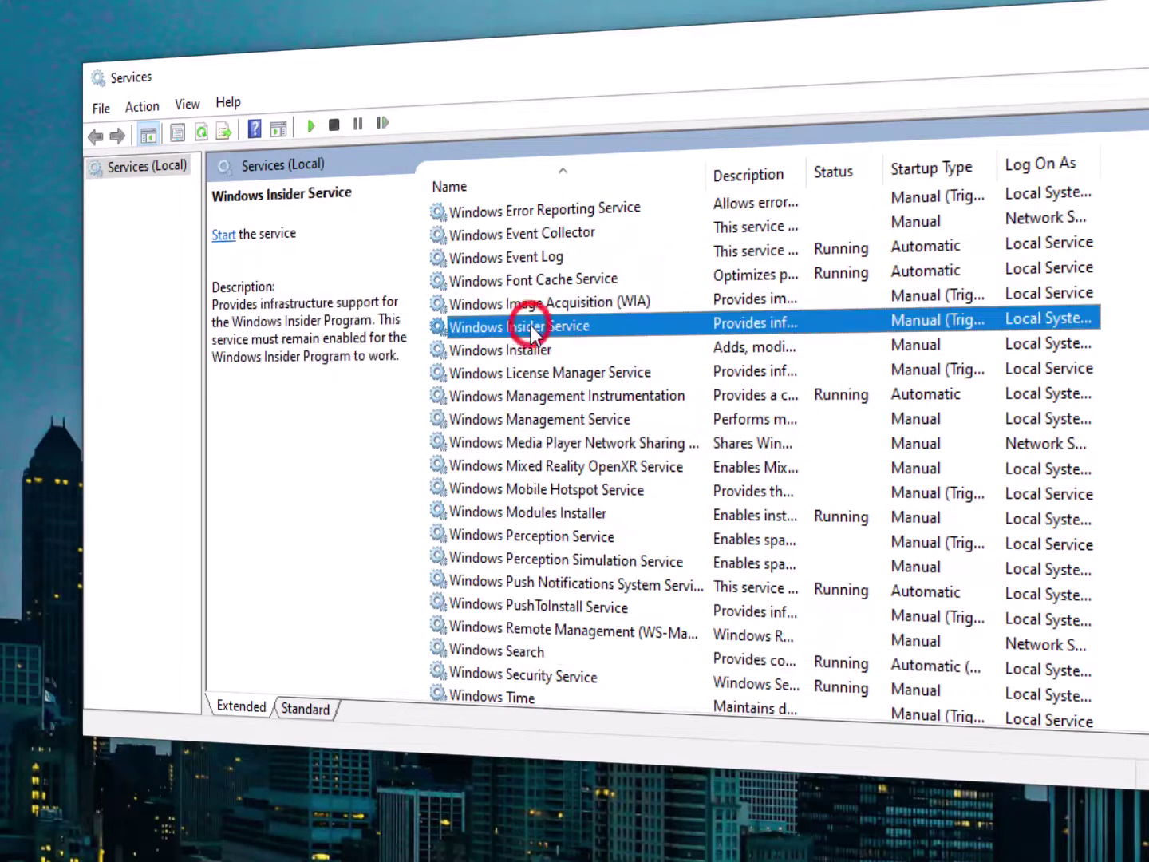
click(522, 372)
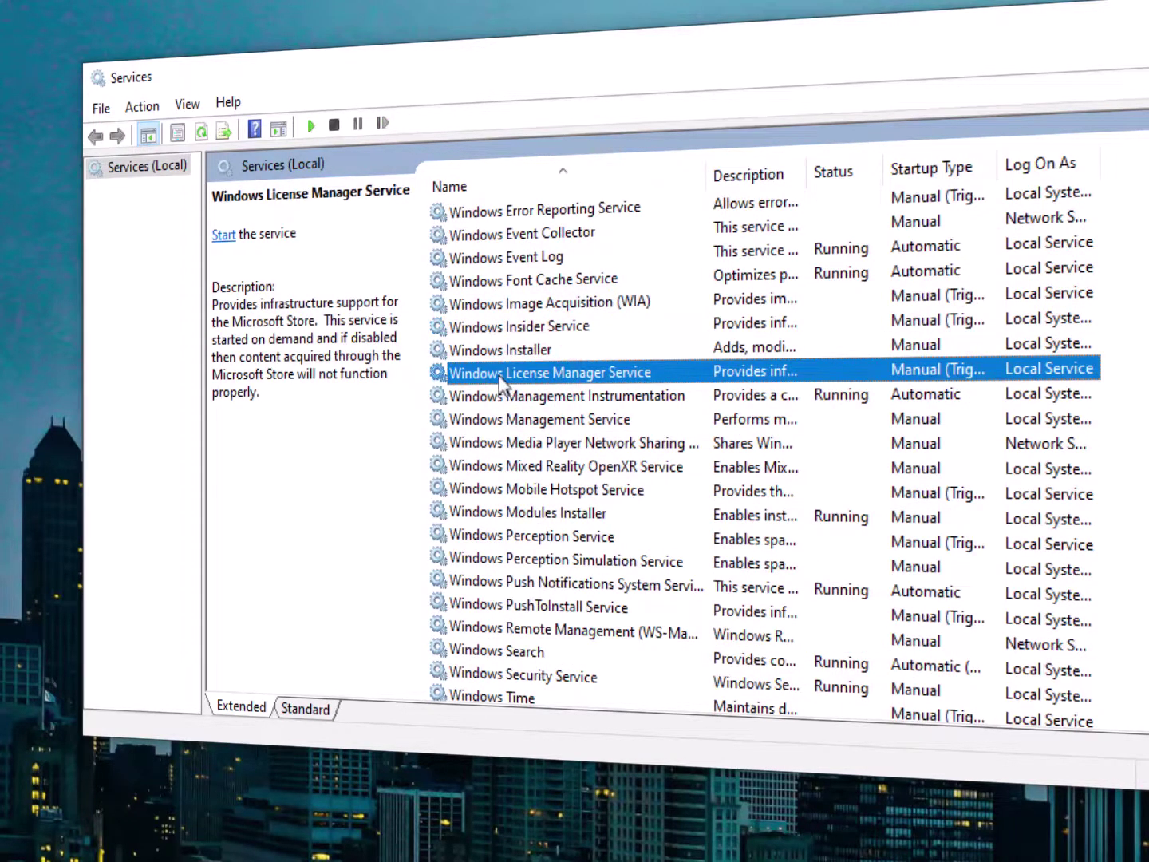
- Open Windows License Manager Service properties and expand its Startup type choices
right_click(482, 376)
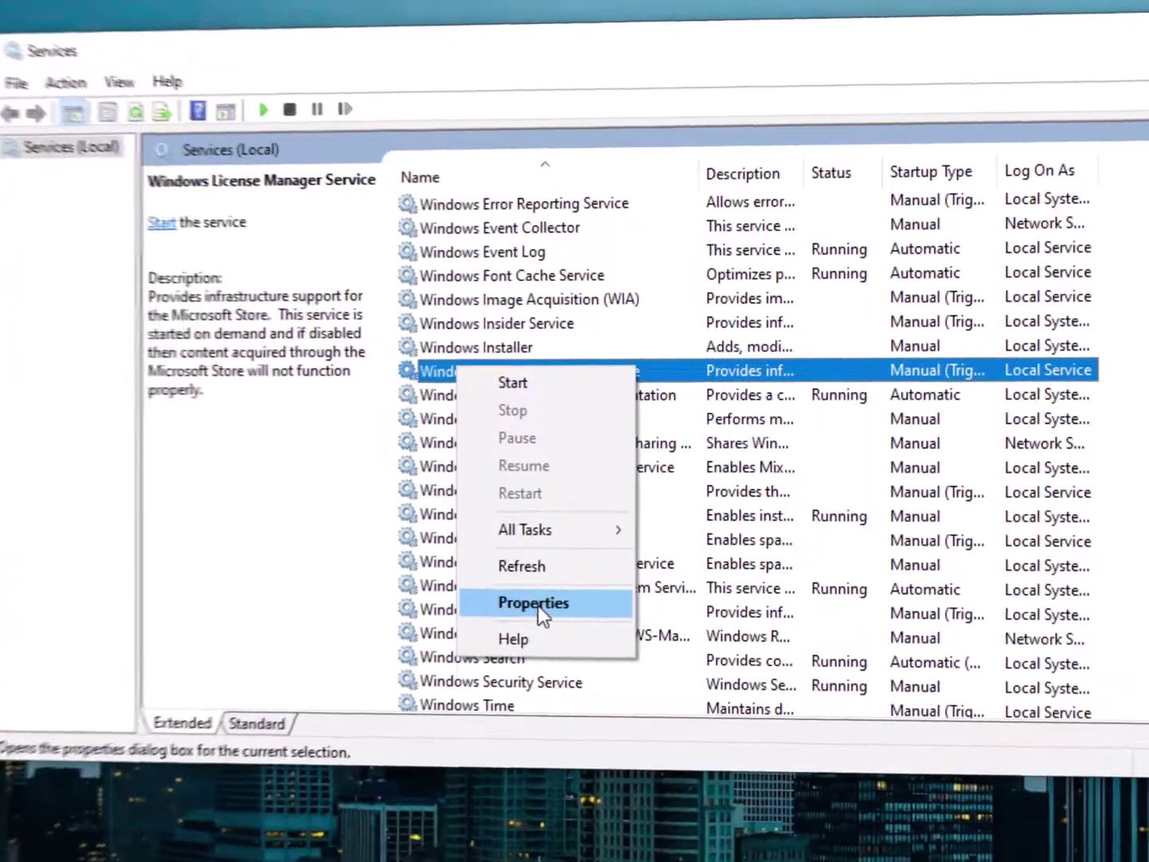
click(556, 609)
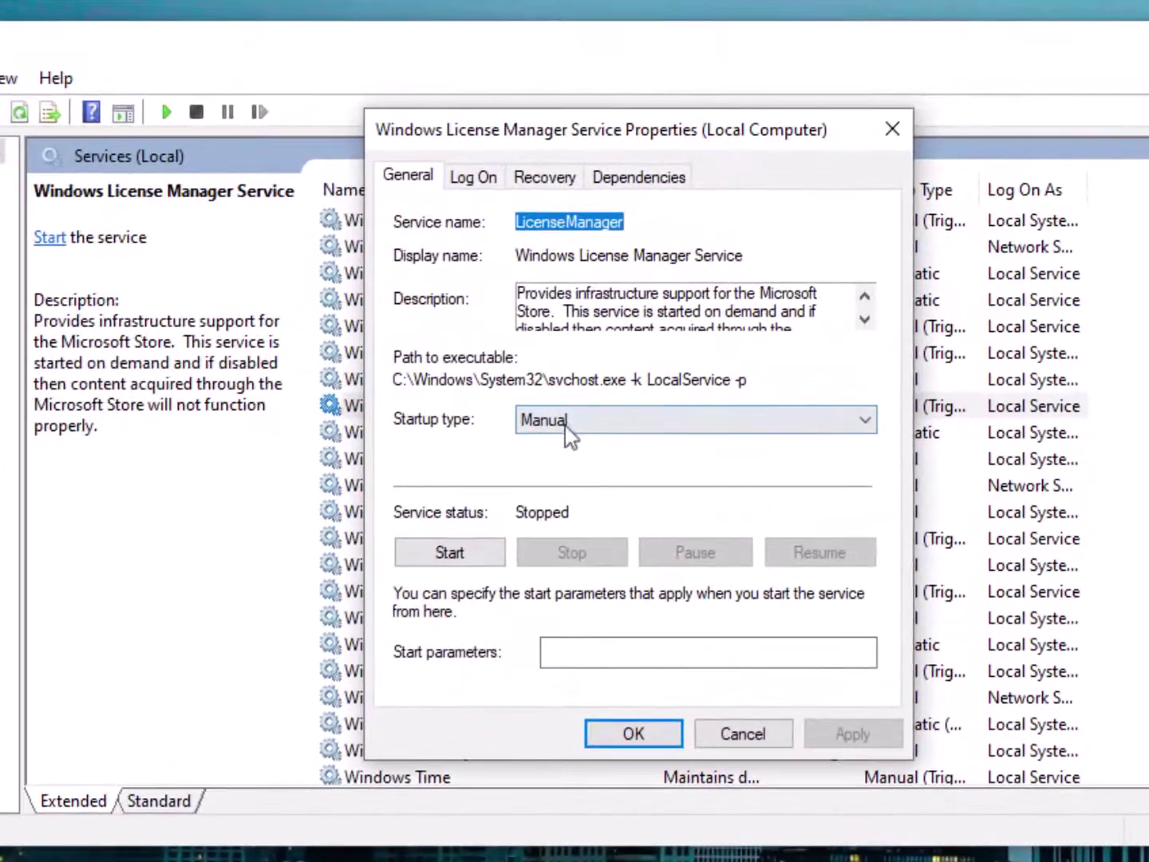
click(615, 384)
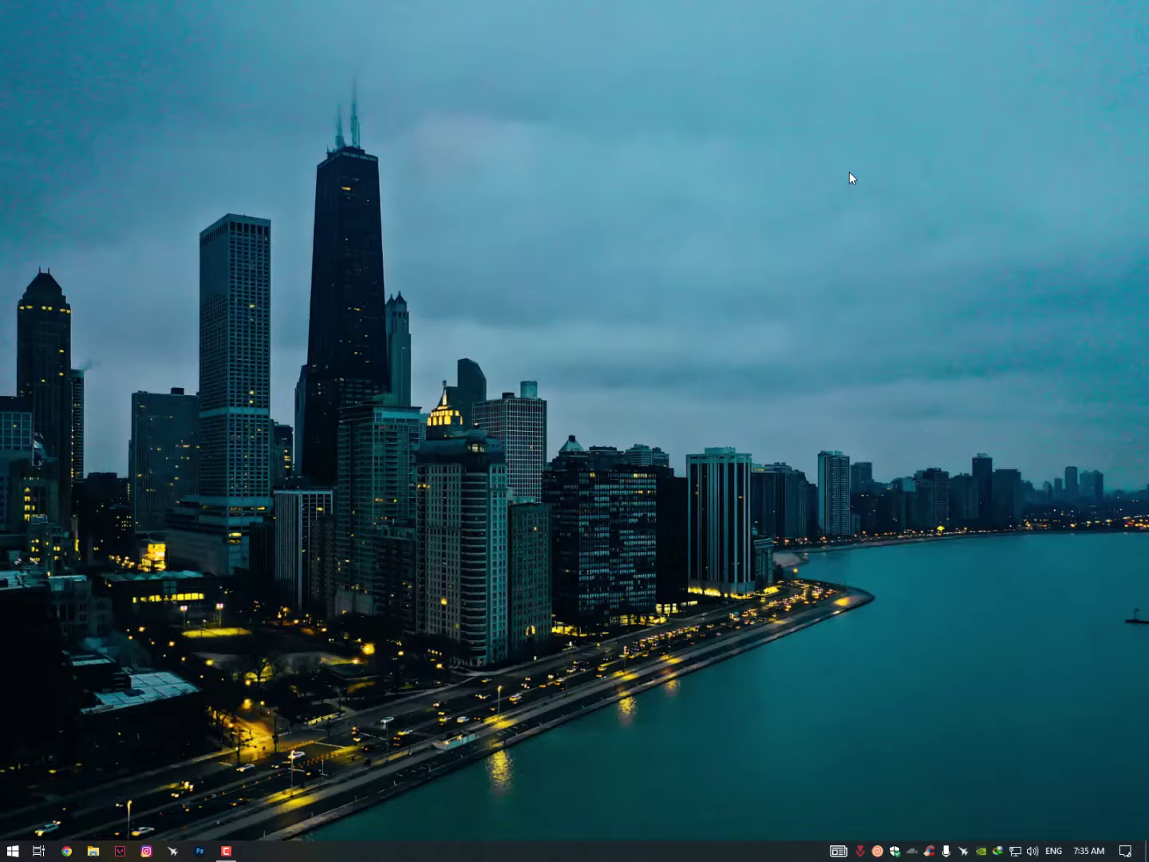
- Launch Command Prompt as administrator from a cmd search and move its window toward the centre
click(12, 851)
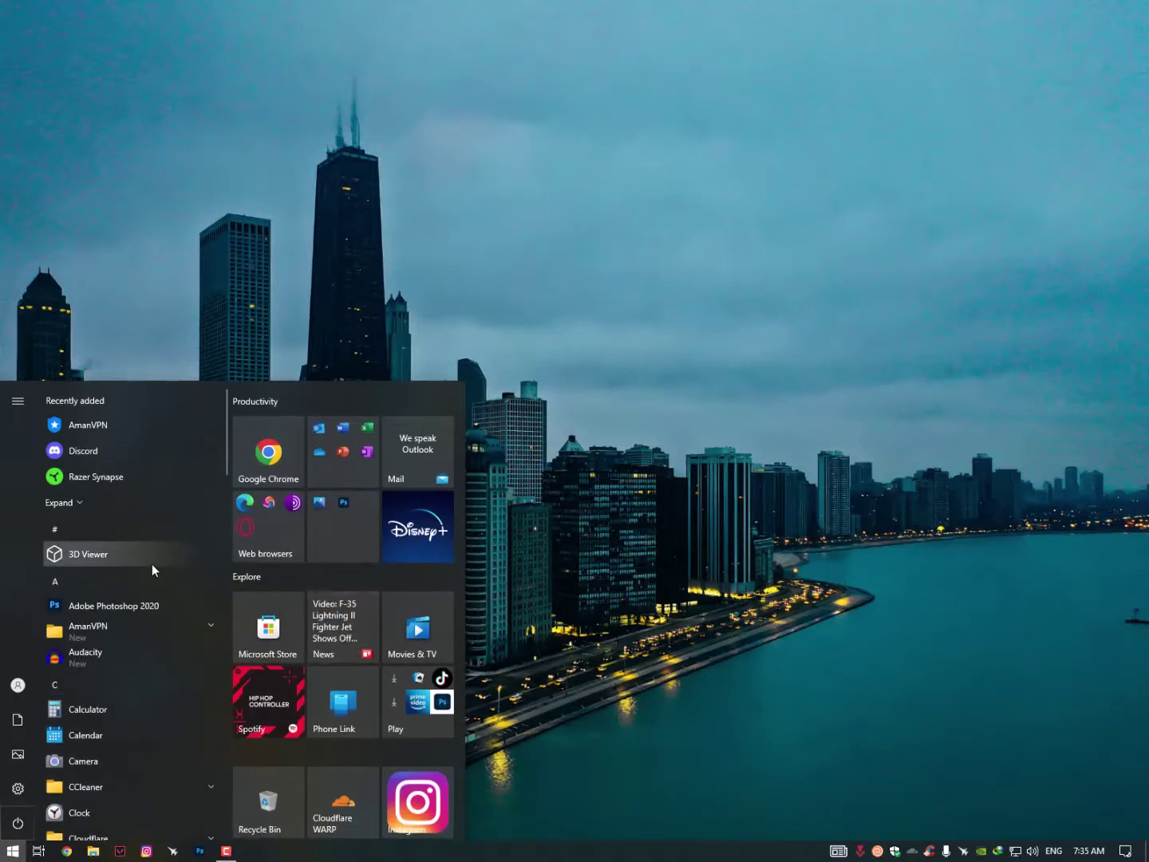
text(cmd)
right_click(152, 563)
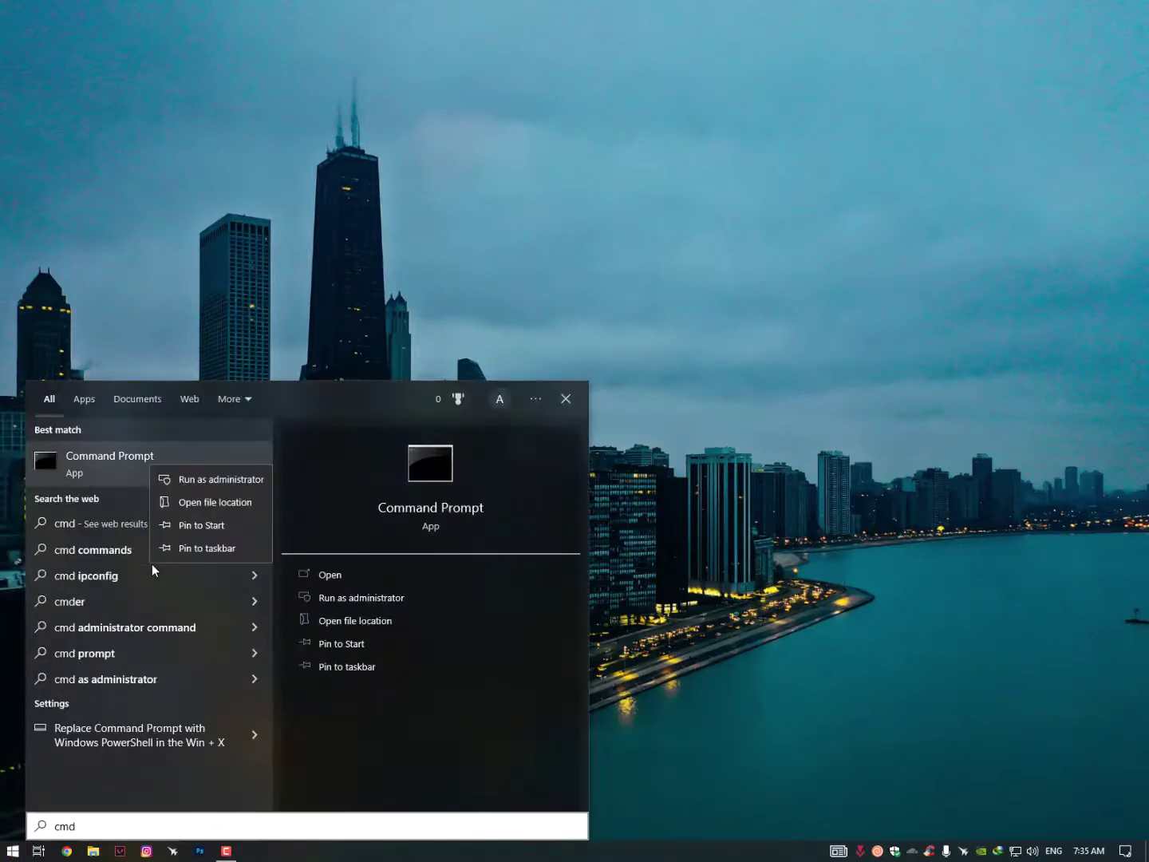
key(Down)
key(Return)
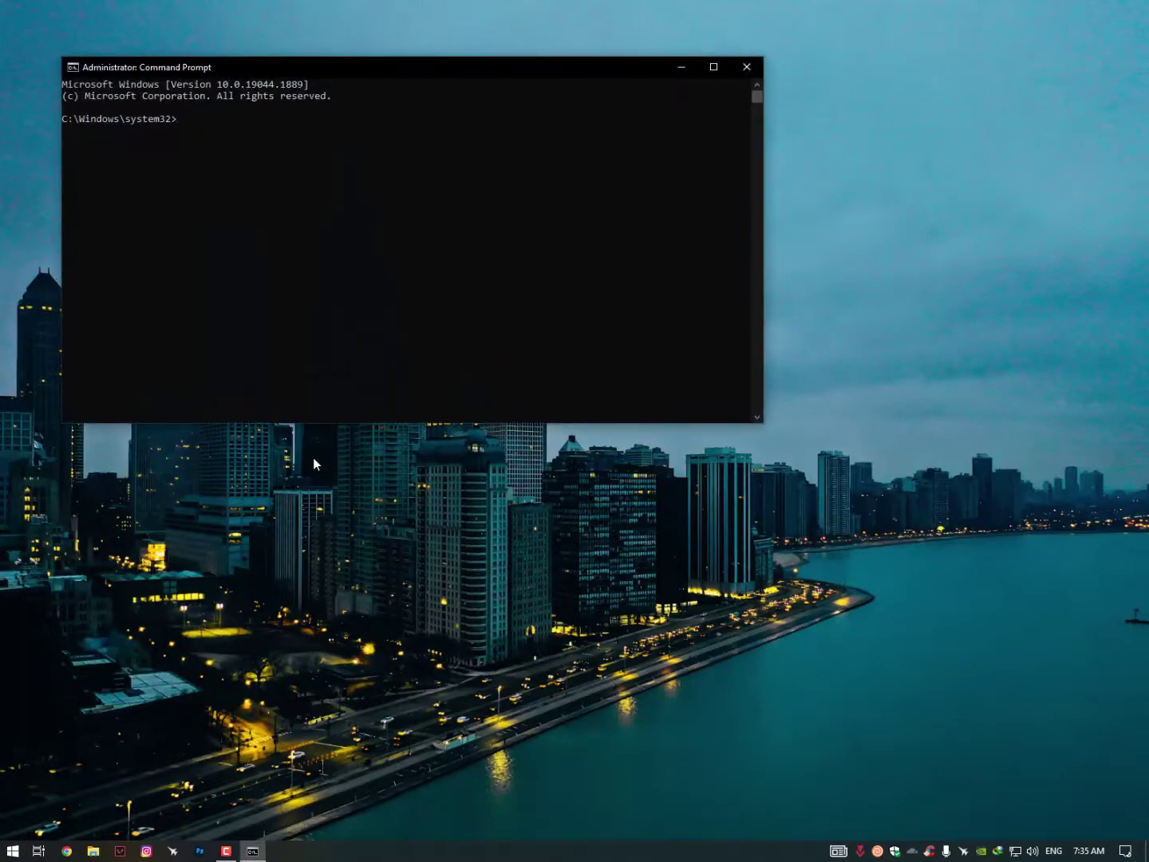
drag(390, 66, 559, 89)
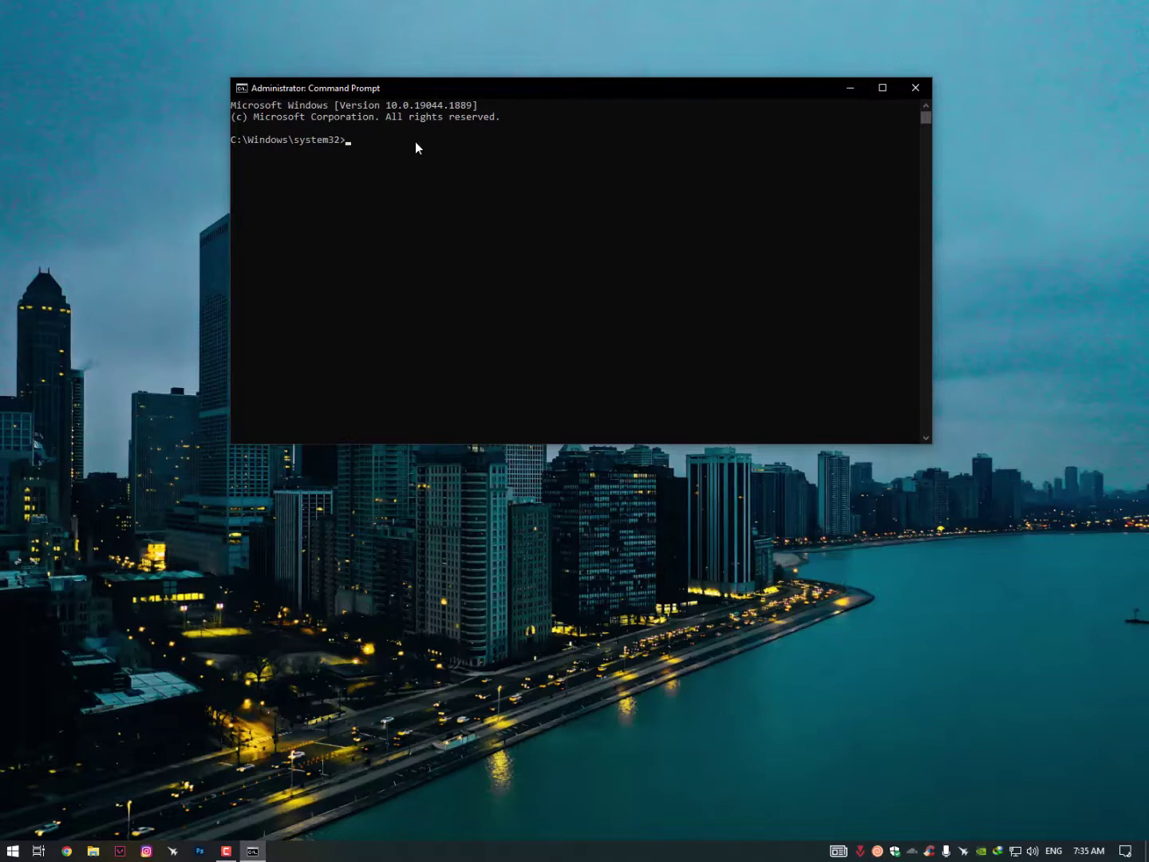
- Paste and run wmic path SoftwareLicensingService get OA3xOriginalProductKey
click(527, 200)
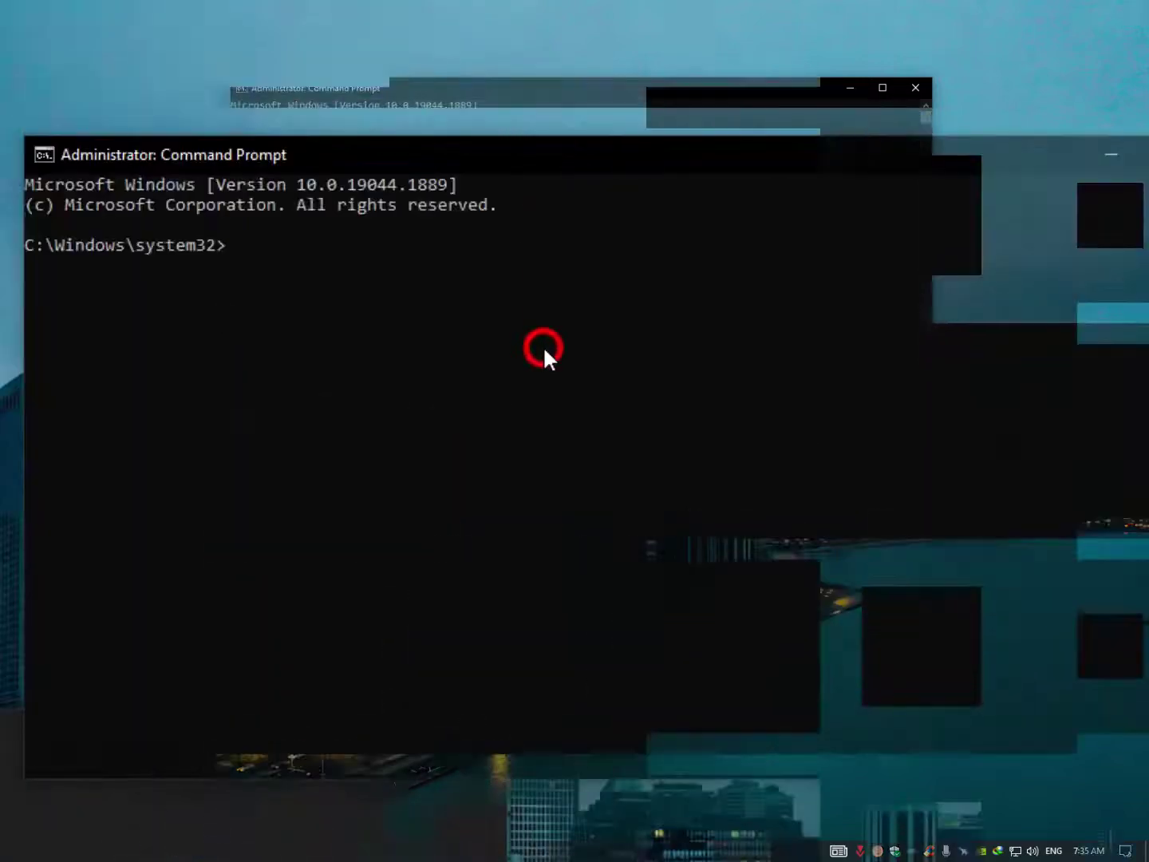
text(wmic path SoftwarelicensingService get 0A3xOriginalproductKey)
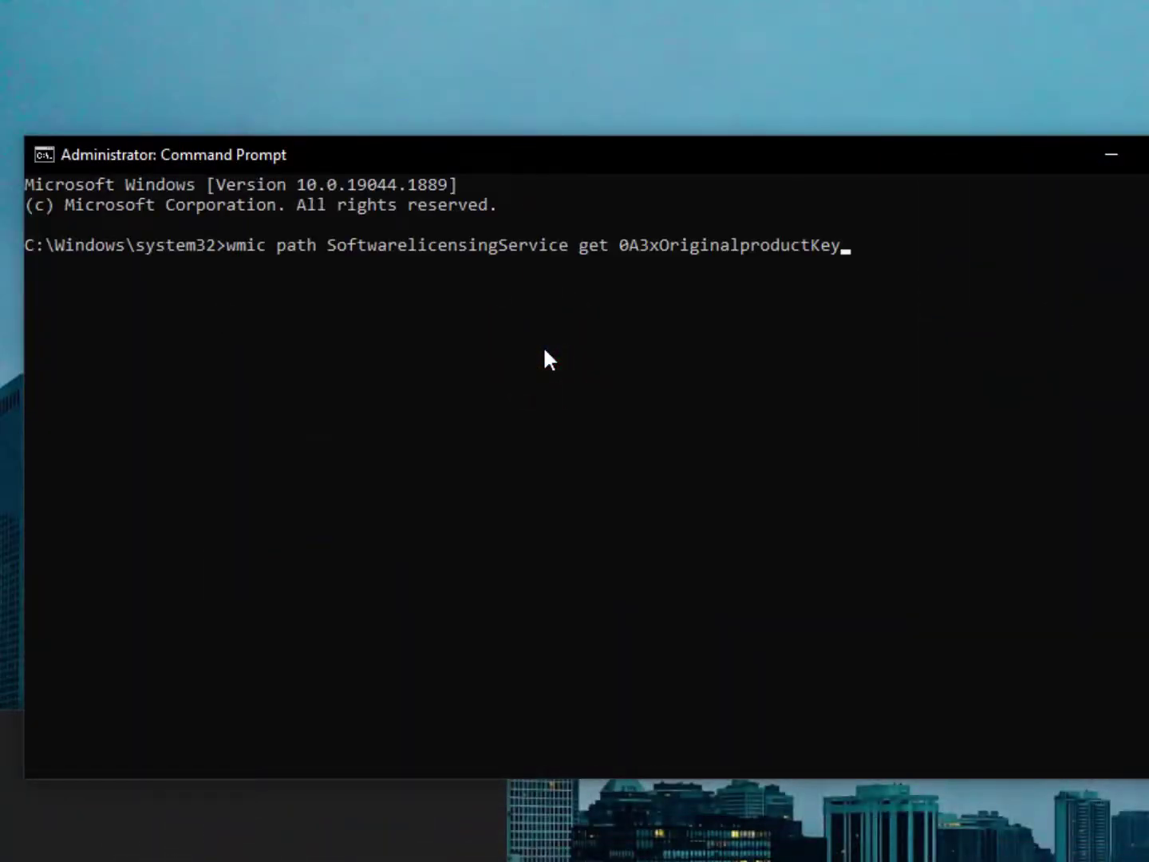
key(Return)
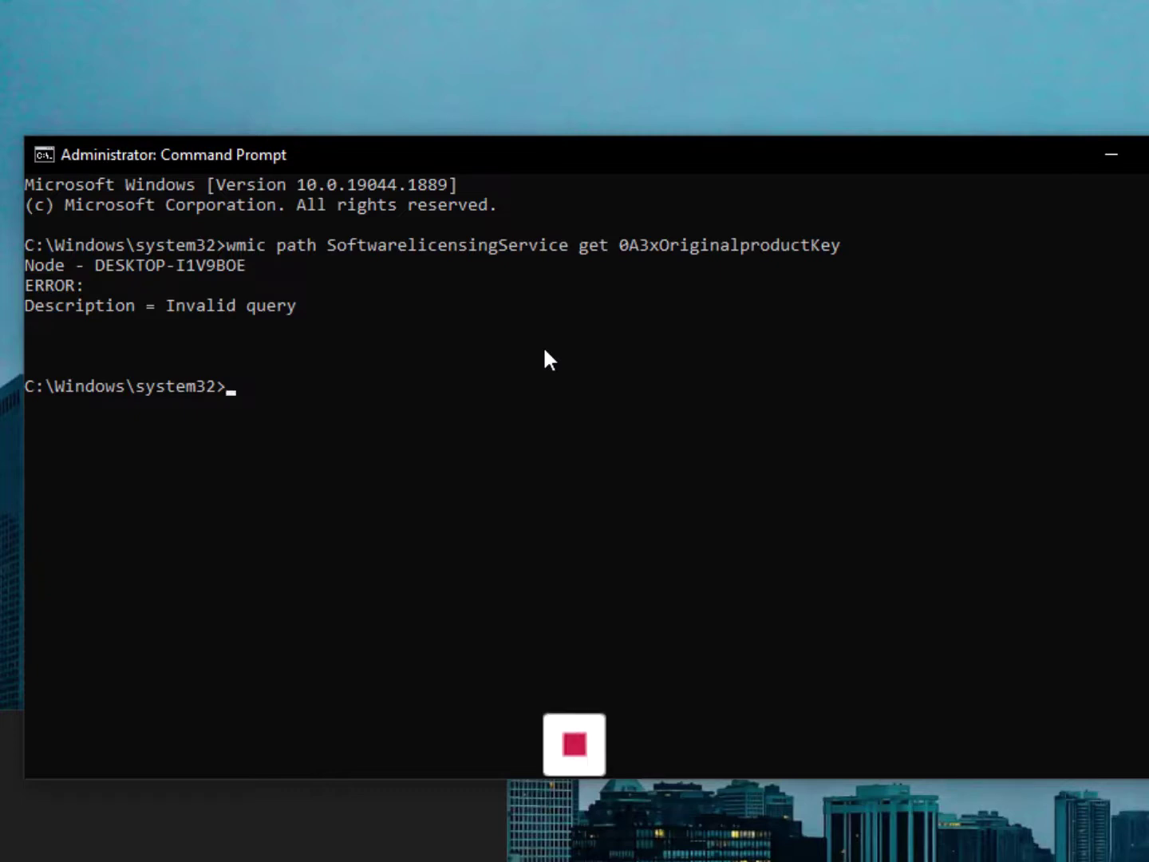
- Bring Command Prompt back to the front and close its window to reveal the desktop
click(13, 730)
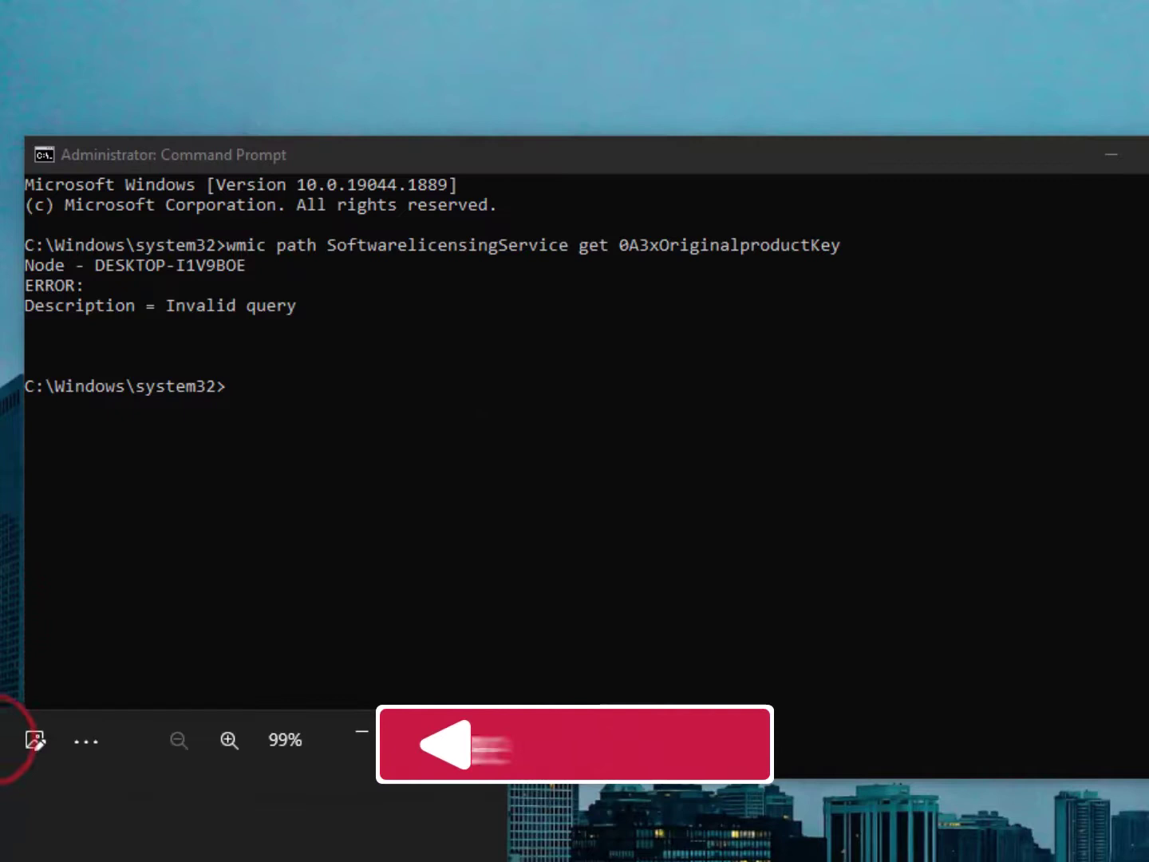
key(alt+Tab)
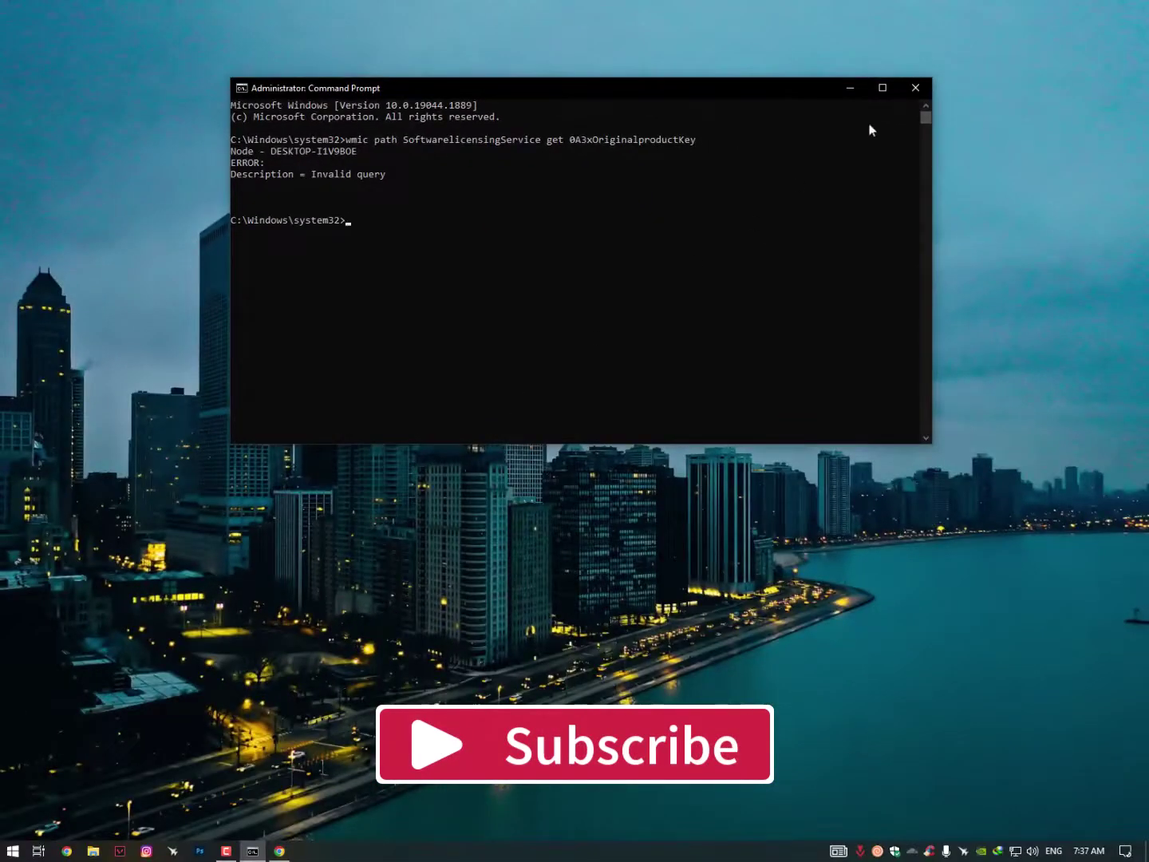
click(919, 85)
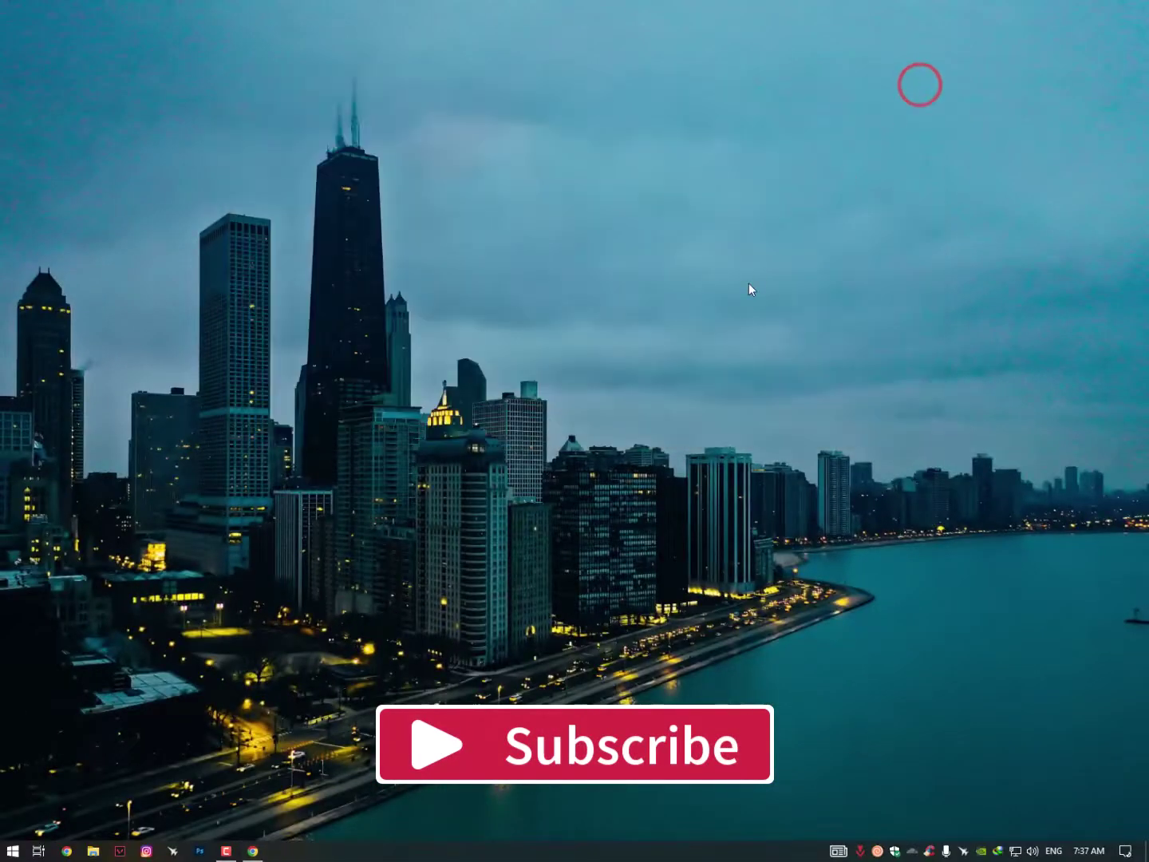